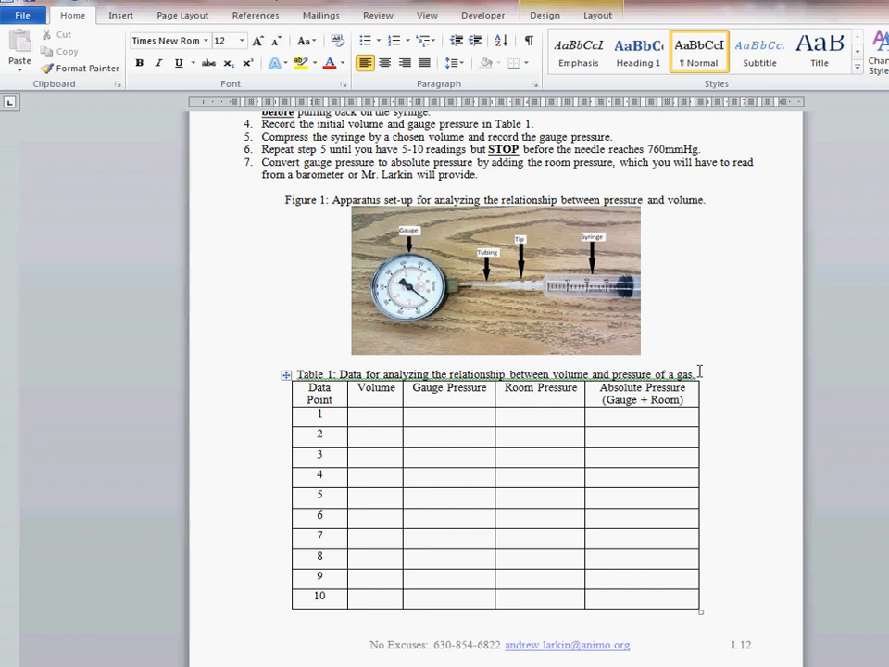
# Copy the lab handout's Table 1 caption text and paste it over the Table 1 caption text in Lab Template for Students.docx
pyautogui.moveTo(340, 374); pyautogui.dragTo(699, 372)
pyautogui.hotkey('ctrl', 'c')
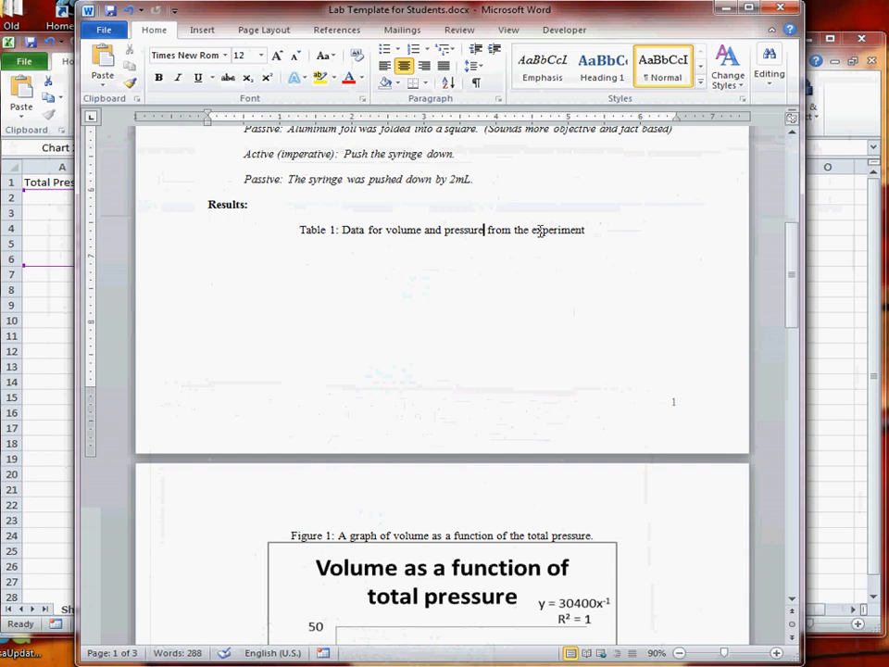
pyautogui.click(599, 229)
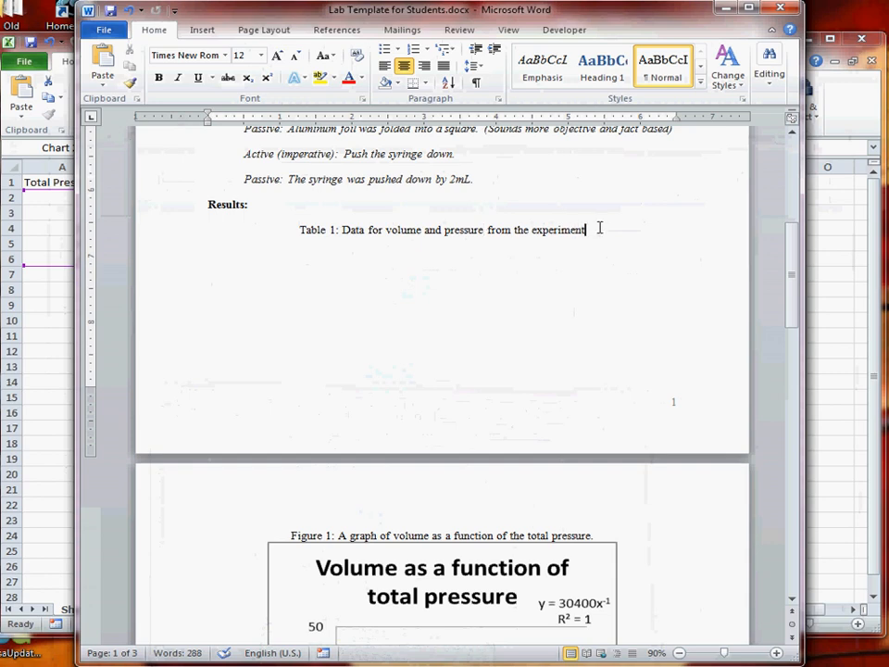
pyautogui.keyDown('shift'); pyautogui.click(341, 231); pyautogui.keyUp('shift')
pyautogui.hotkey('ctrl', 'v')
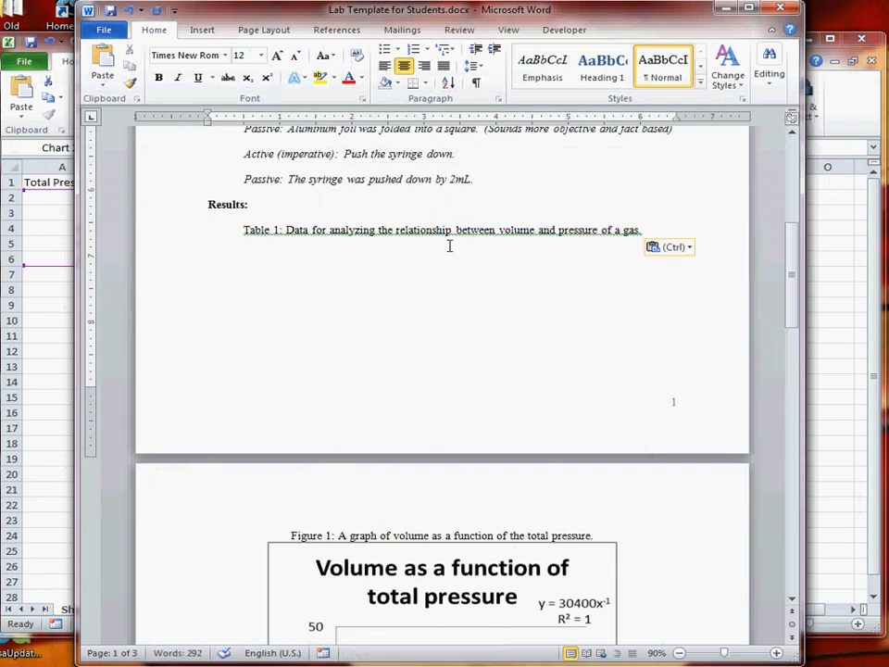
# Check the handout's Table 1 columns and insert a table of five columns and eight rows under the template's Table 1 caption
pyautogui.click(828, 213)
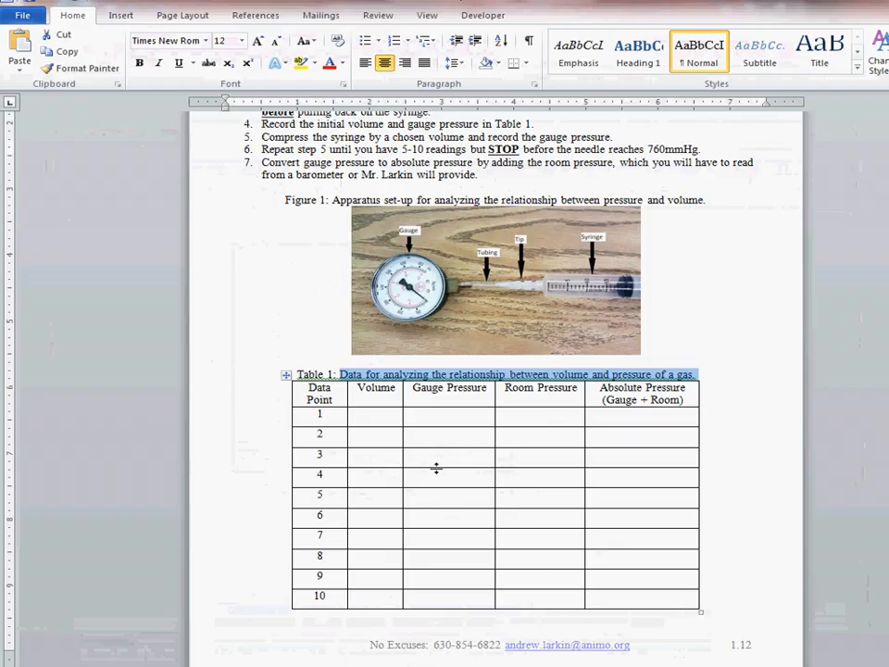
pyautogui.click(365, 389)
pyautogui.scroll(-1, 364, 389)
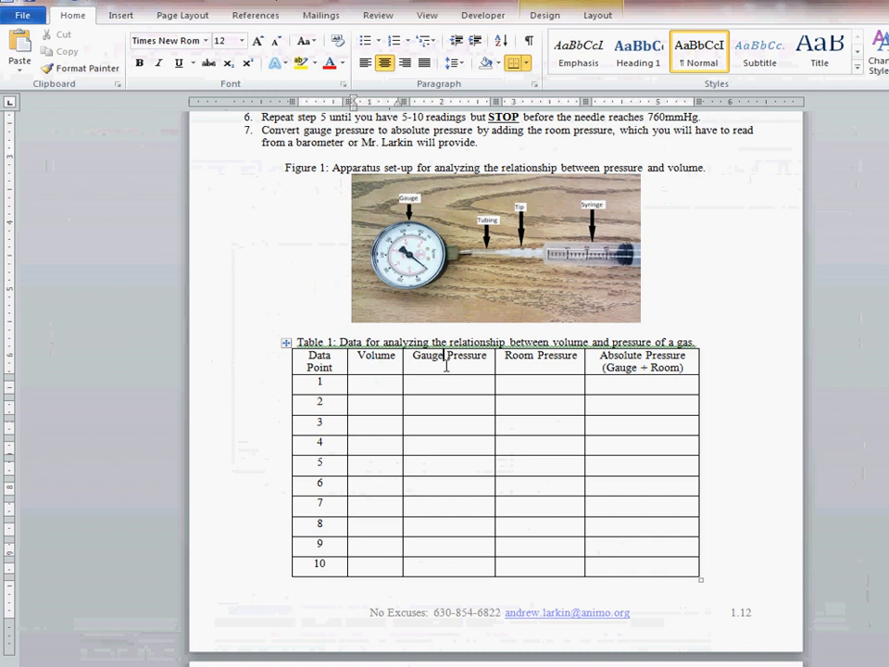
pyautogui.click(642, 358)
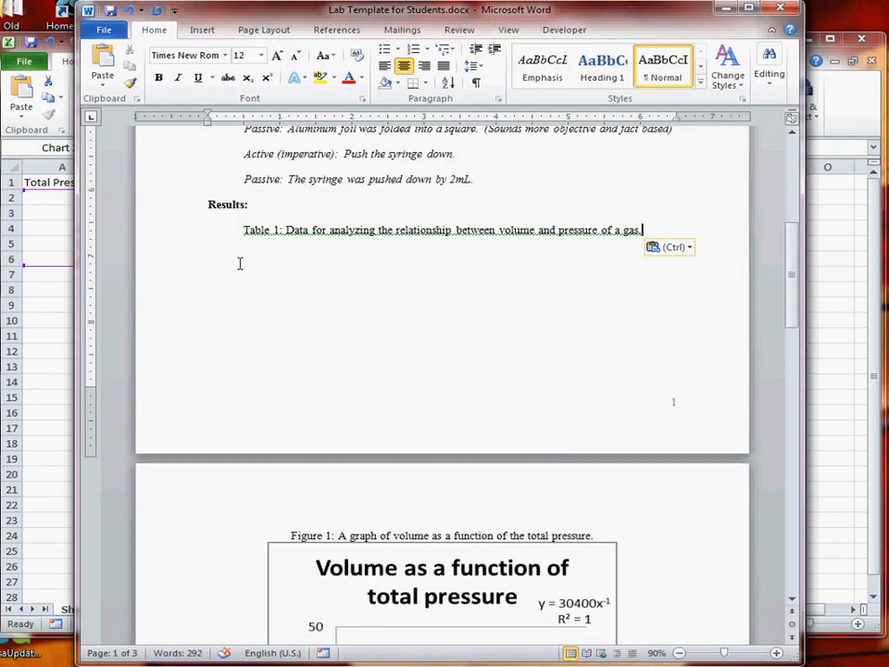
pyautogui.click(200, 31)
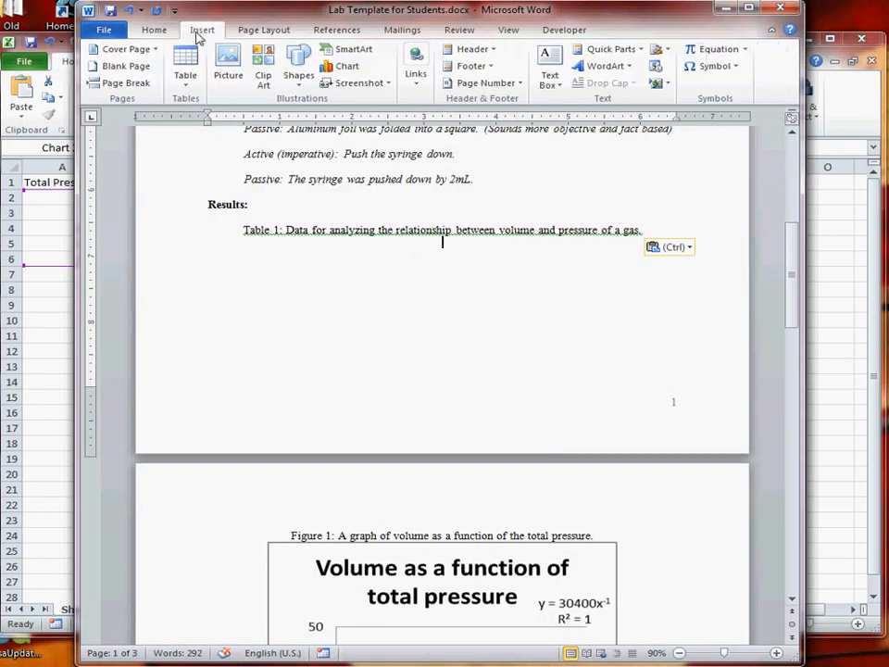
pyautogui.click(184, 88)
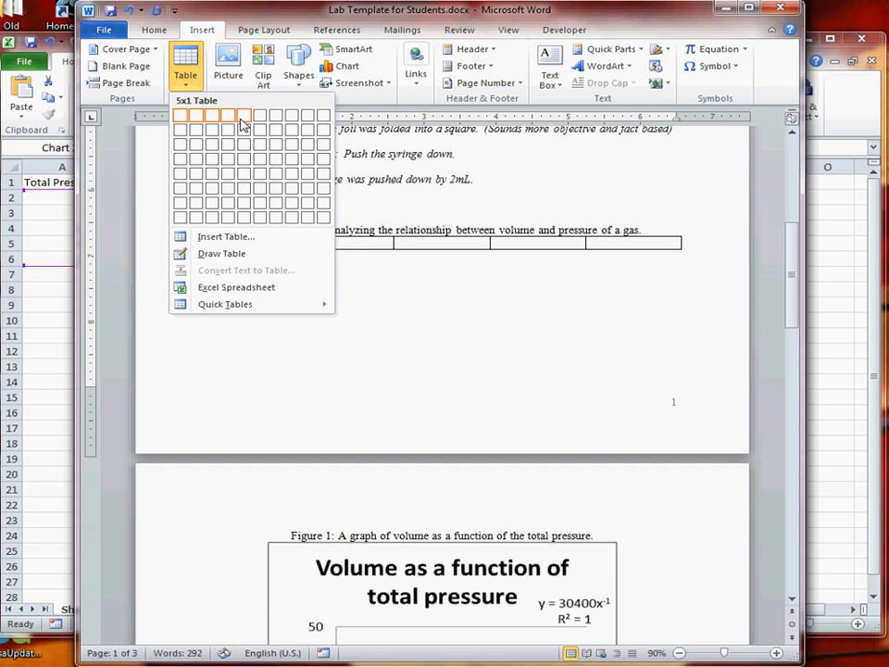
pyautogui.click(245, 222)
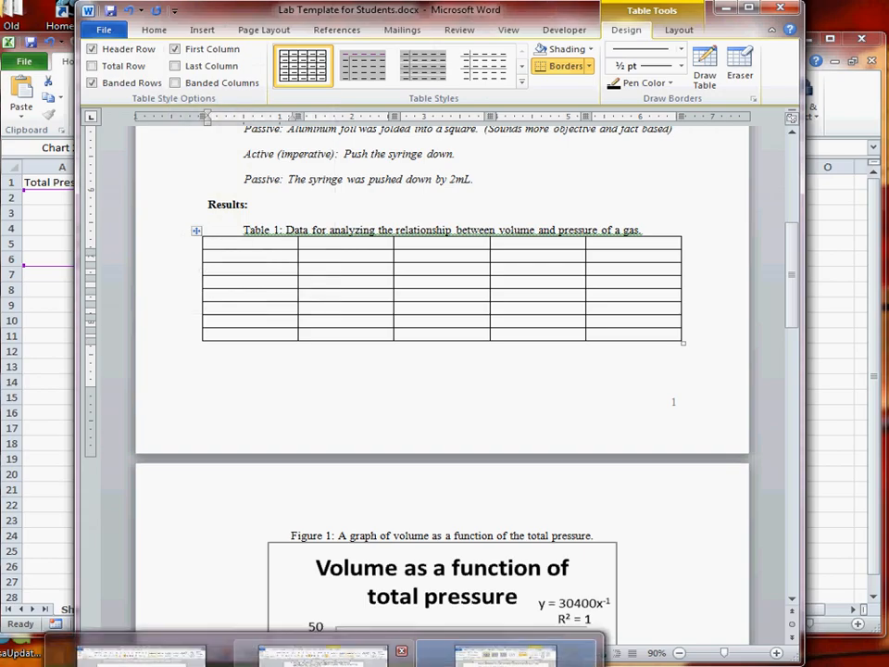
# Following the handout's table, enter the first three column headings: "Data Point", "Volume" and "Gauge Pressure"
pyautogui.click(356, 646)
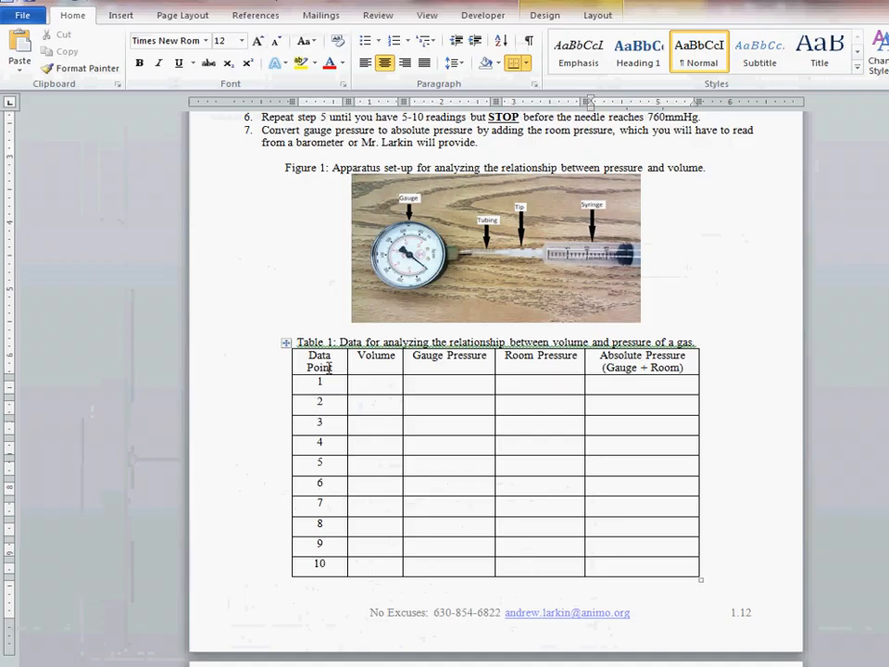
pyautogui.click(398, 661)
pyautogui.click(274, 248)
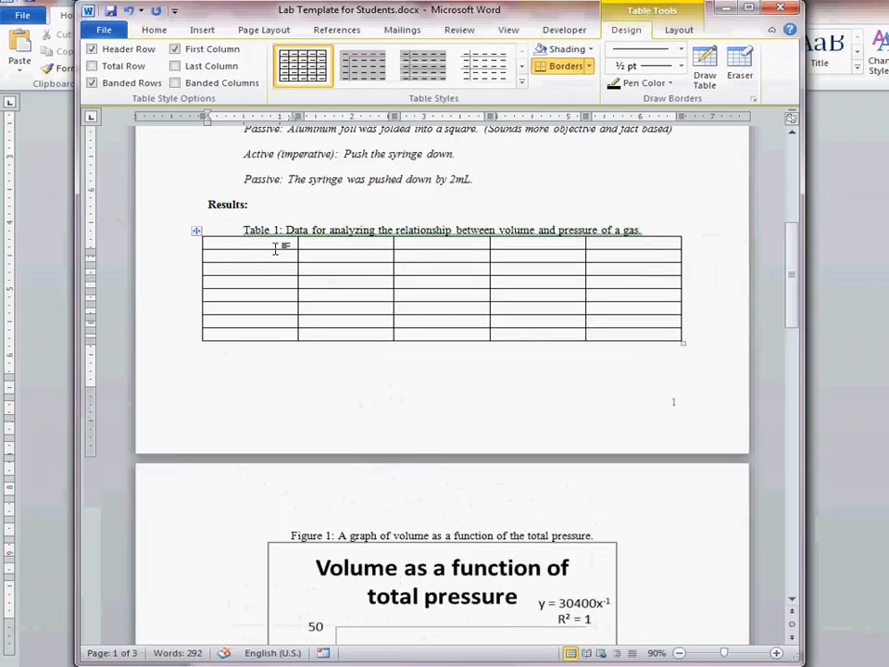
pyautogui.write('Data Point')
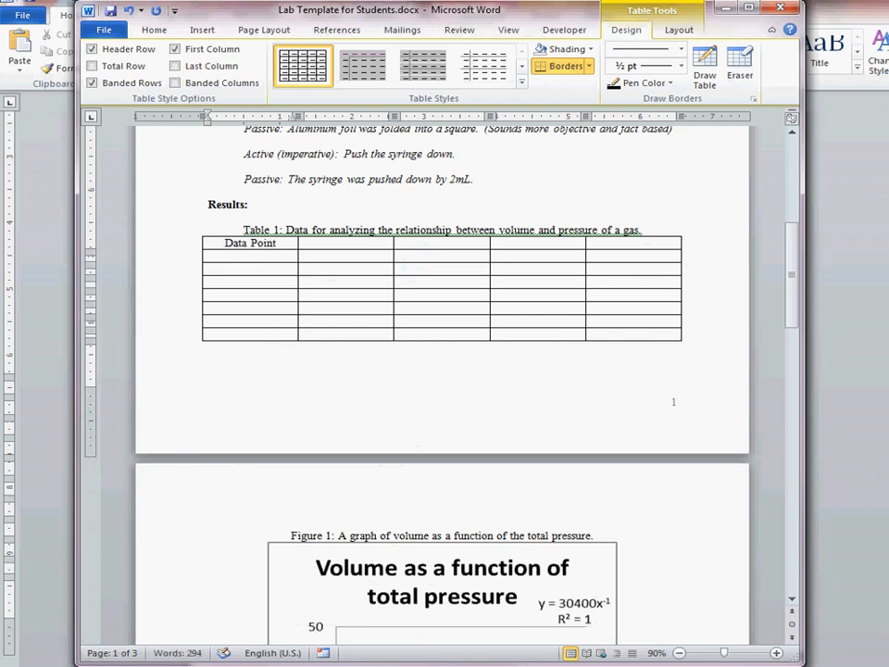
pyautogui.press('Tab')
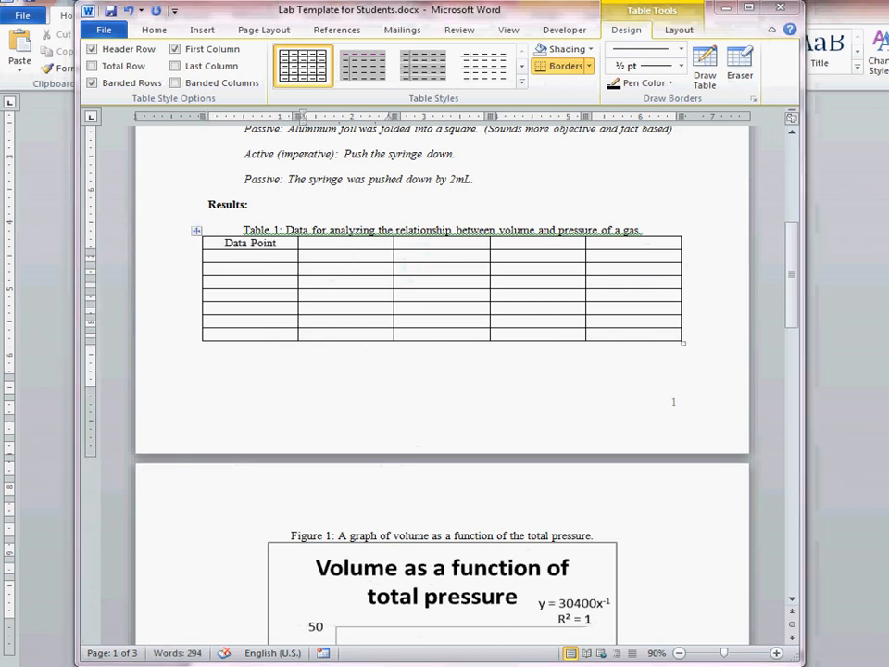
pyautogui.hotkey('alt', 'Tab')
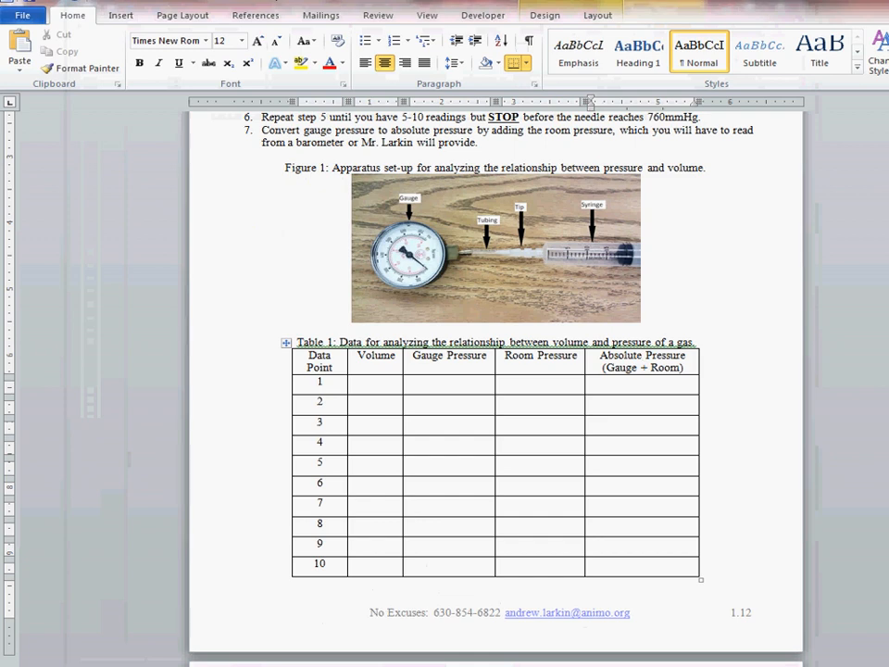
pyautogui.hotkey('alt', 'Tab')
pyautogui.write('Volume')
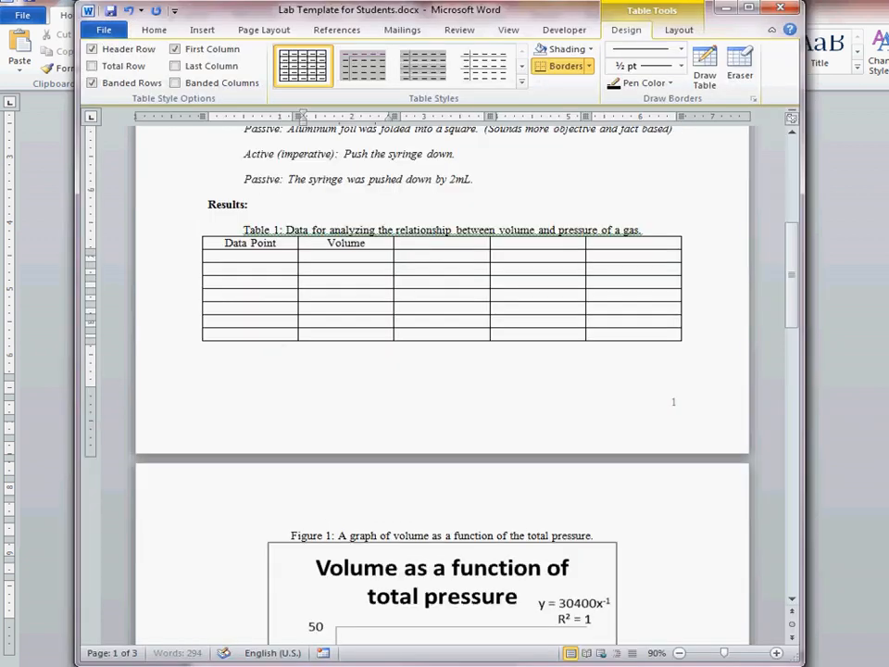
pyautogui.press('Tab')
pyautogui.write('Gauge Pressure')
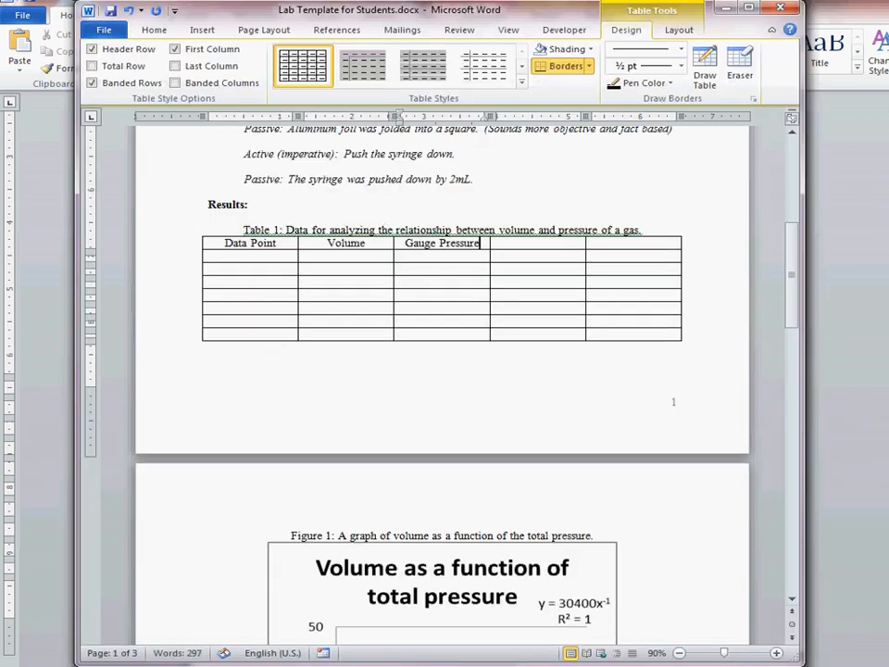
# Enter the last two column headings from the handout's table: "Room Pressure" and "Absolute Pressure"
pyautogui.press('Tab')
pyautogui.hotkey('alt', 'Tab')
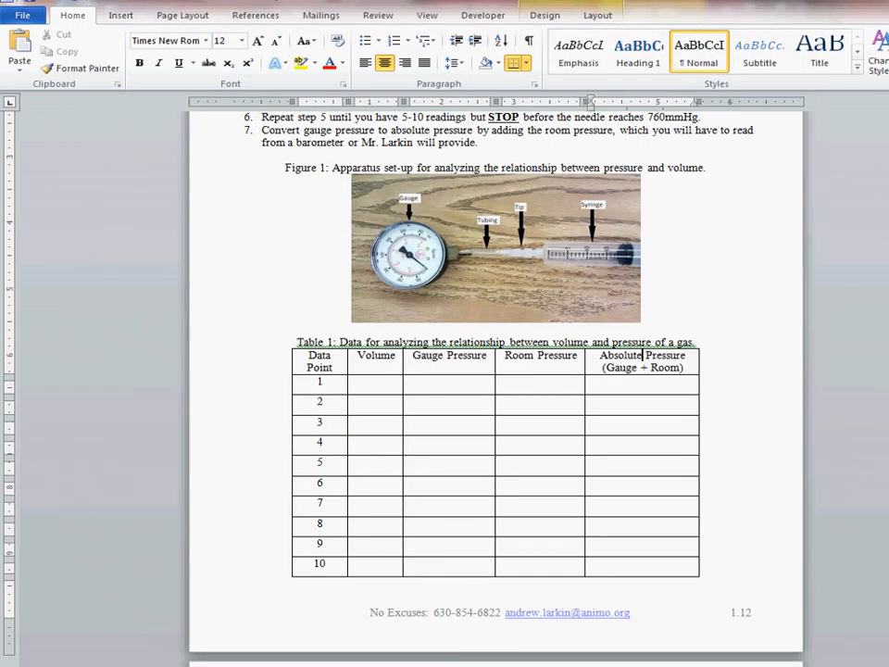
pyautogui.hotkey('alt', 'Tab')
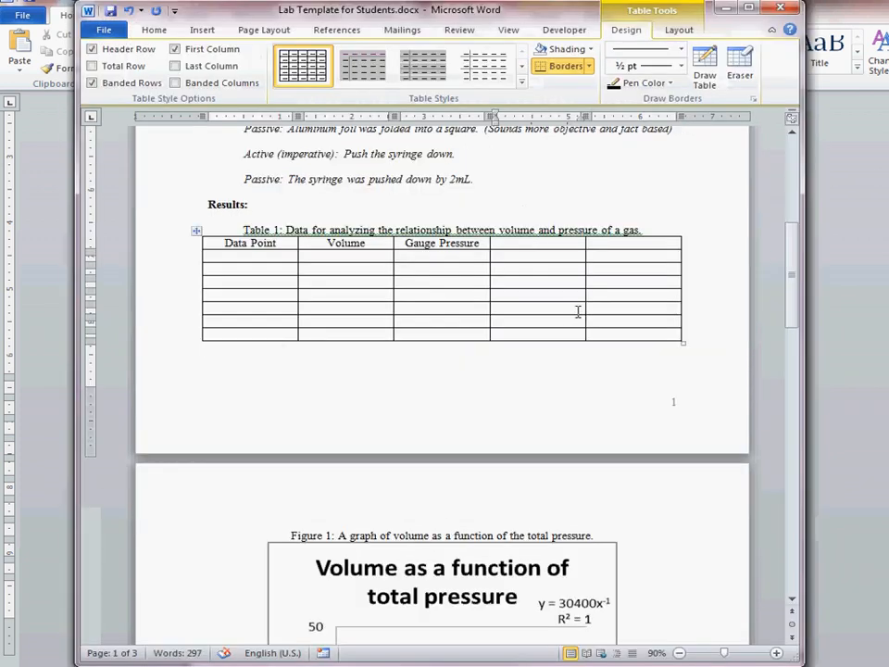
pyautogui.write('Room Pressure')
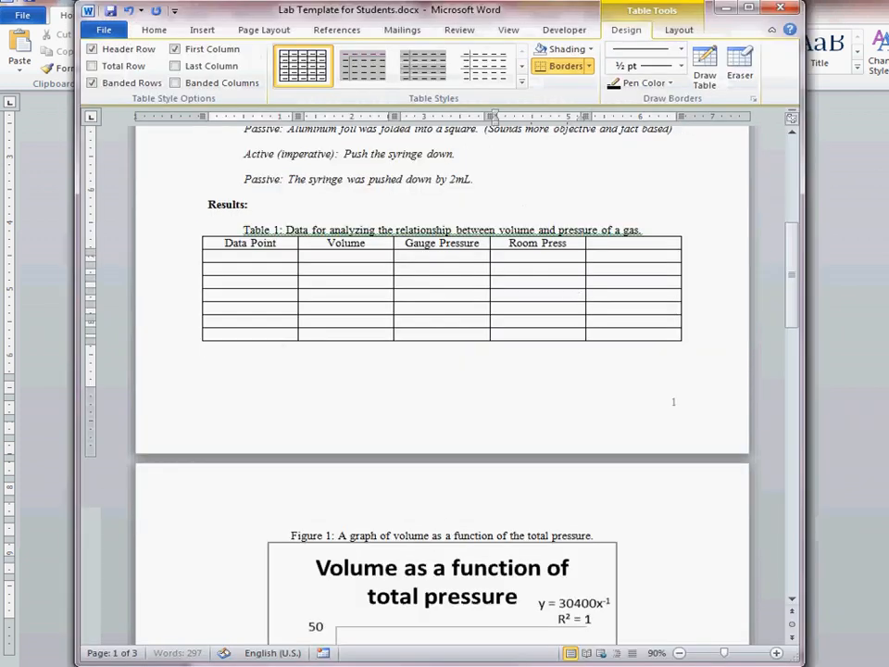
pyautogui.press('Tab')
pyautogui.hotkey('alt', 'Tab')
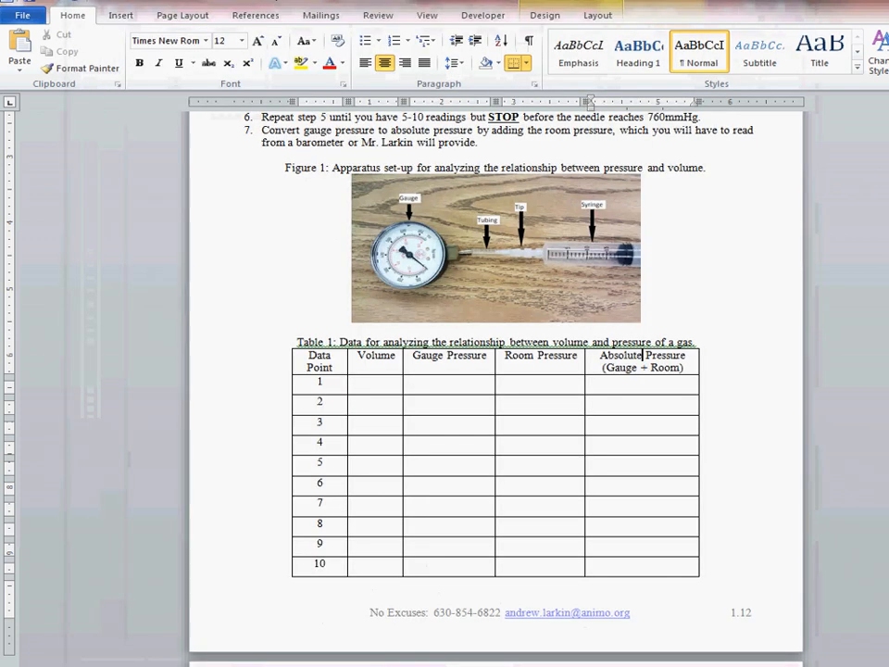
pyautogui.hotkey('alt', 'Tab')
pyautogui.write('Abs')
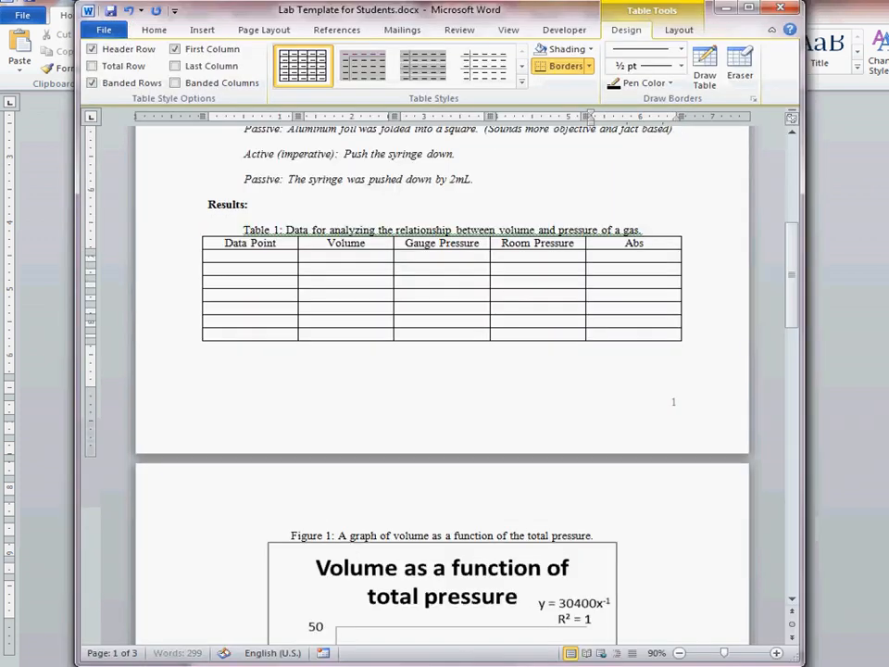
pyautogui.write('olute Pressure')
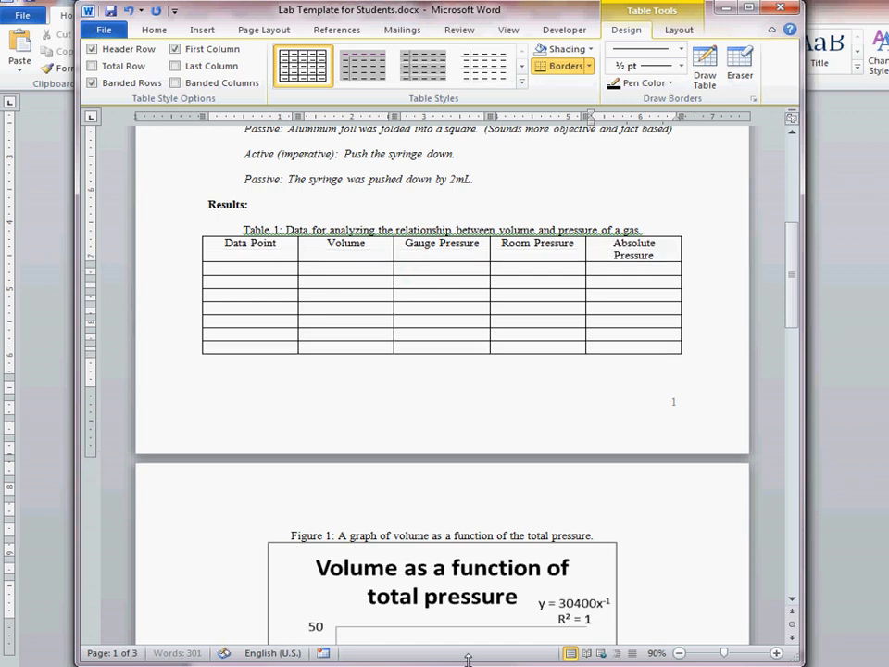
# Number the seven rows under the Data Point heading from 1 to 7
pyautogui.click(257, 271)
pyautogui.press('1')
pyautogui.press('Down')
pyautogui.press('2')
pyautogui.press('Down')
pyautogui.press('3')
pyautogui.press('Down')
pyautogui.press('4')
pyautogui.press('Down')
pyautogui.press('5')
pyautogui.press('Down')
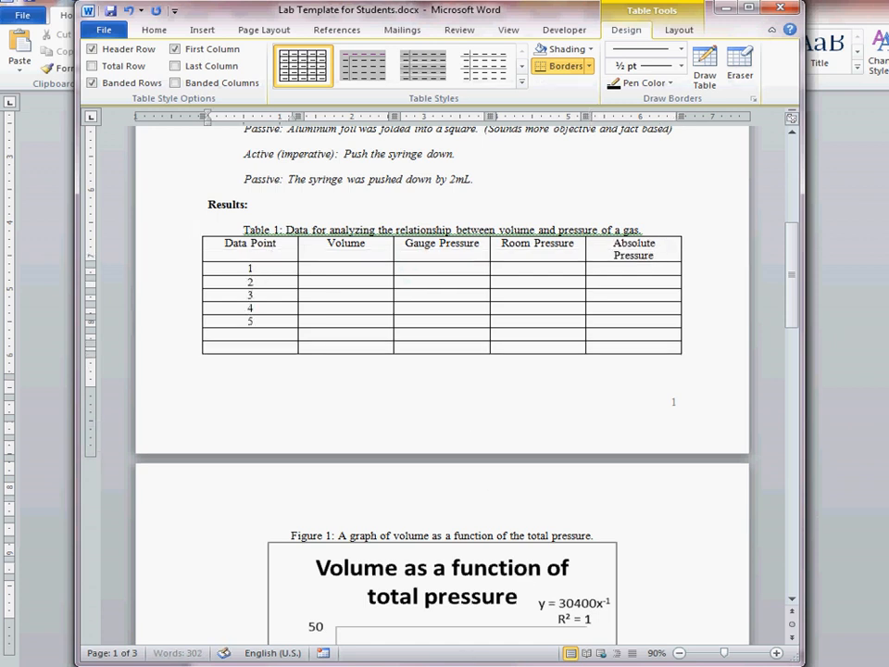
pyautogui.press('6')
pyautogui.press('Down')
pyautogui.write('7')
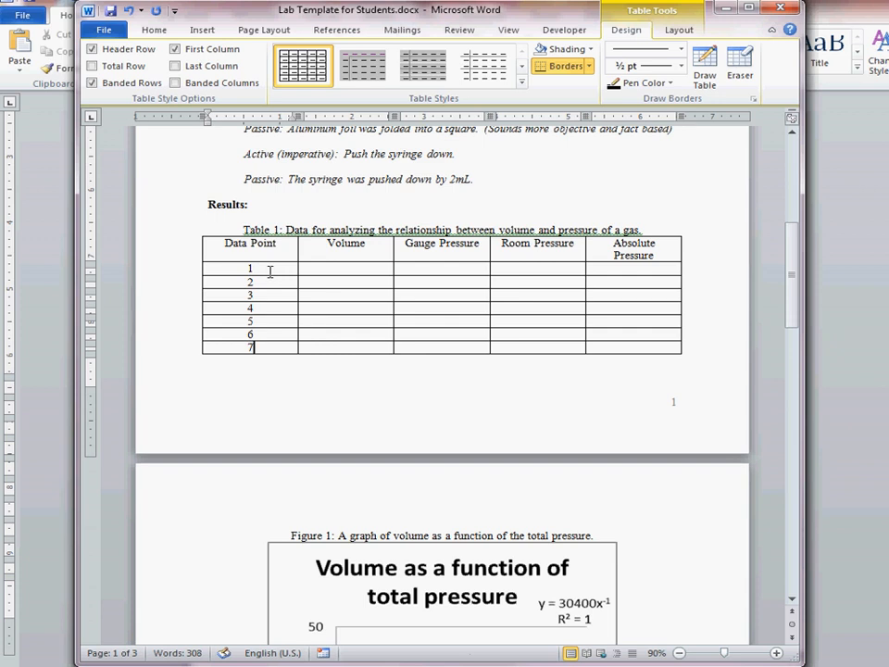
# Insert three more rows below the row for data point 7
pyautogui.rightClick(262, 348)
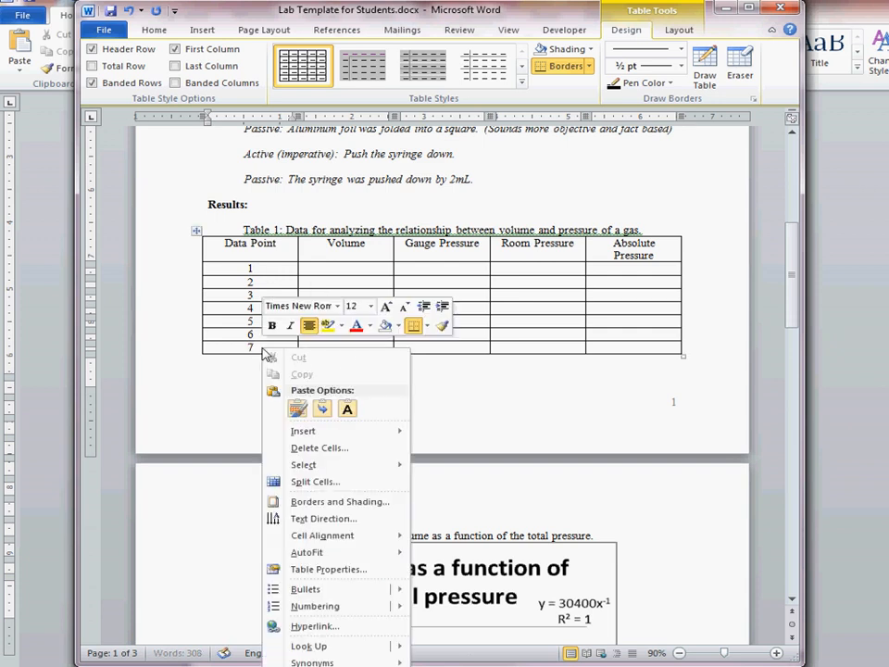
pyautogui.moveTo(318, 431)
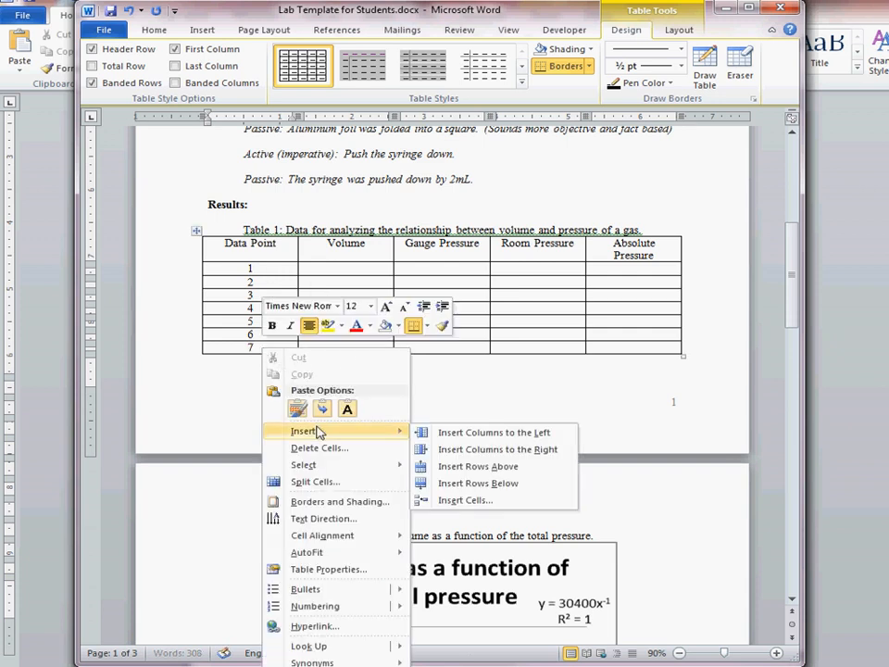
pyautogui.click(500, 482)
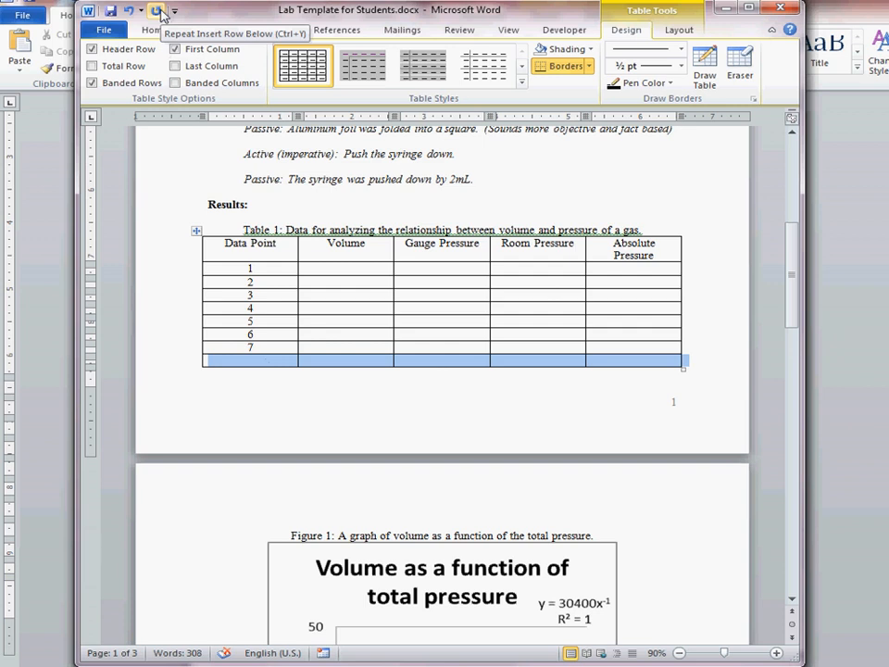
pyautogui.click(158, 11)
pyautogui.click(157, 11)
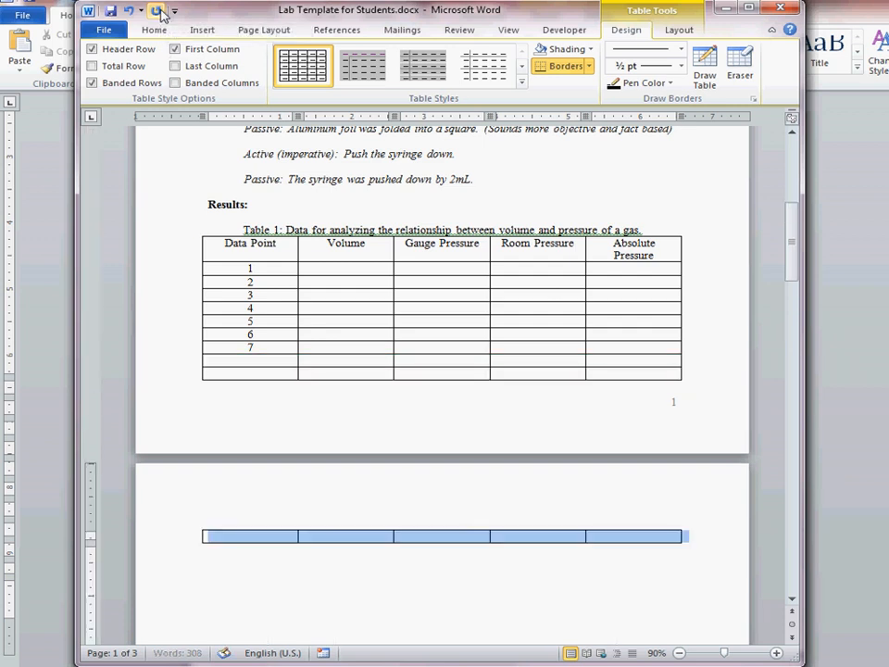
# Number the three empty rows at the end of the Data Point column 8, 9 and 10
pyautogui.click(273, 360)
pyautogui.write('8')
pyautogui.press('Down')
pyautogui.write('9')
pyautogui.press('Down')
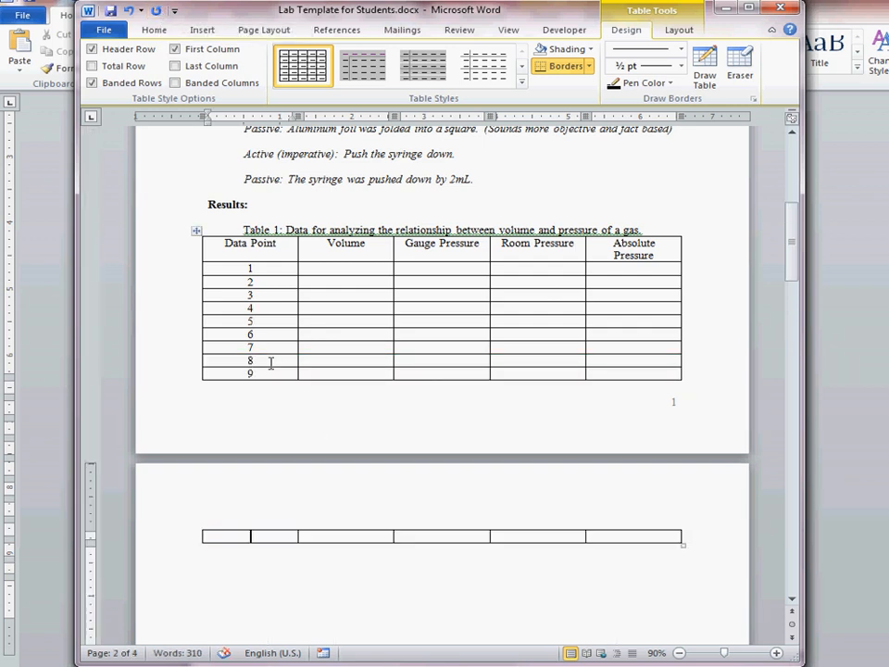
pyautogui.write('10')
# Enter volumes of 30mL for data point 1 and 28mL for data point 2
pyautogui.click(352, 266)
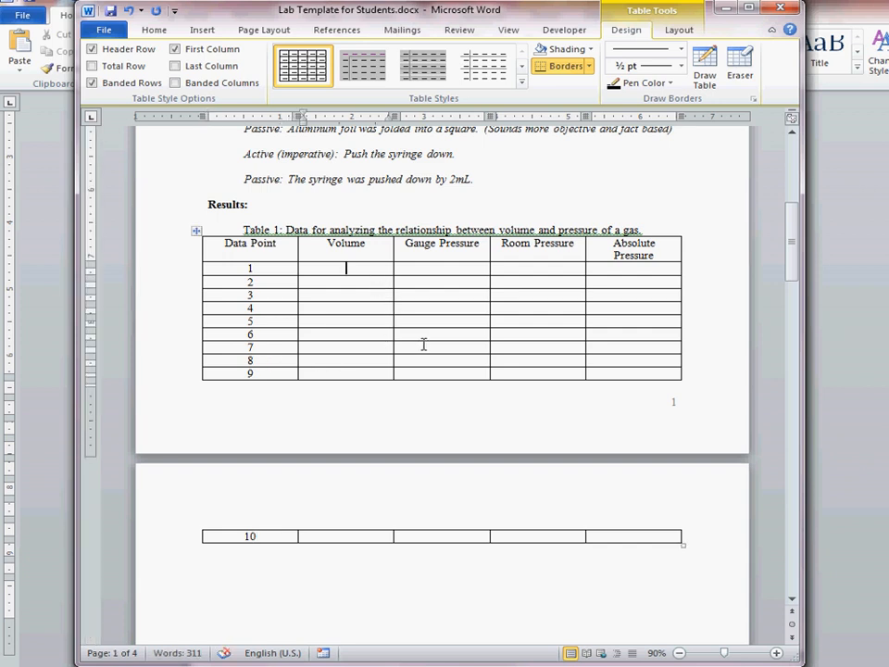
pyautogui.write('30mL')
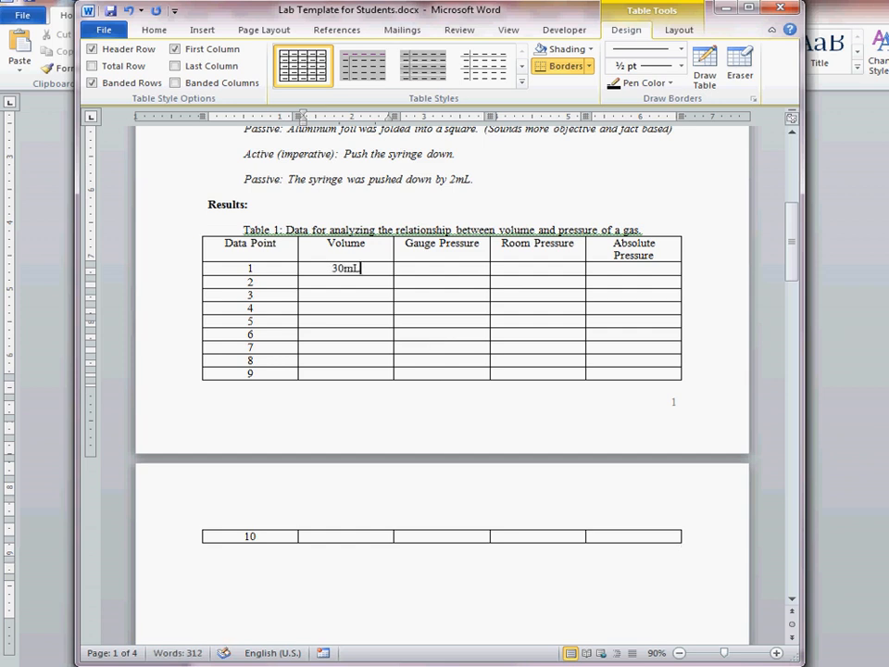
pyautogui.press('Down')
pyautogui.write('28mL')
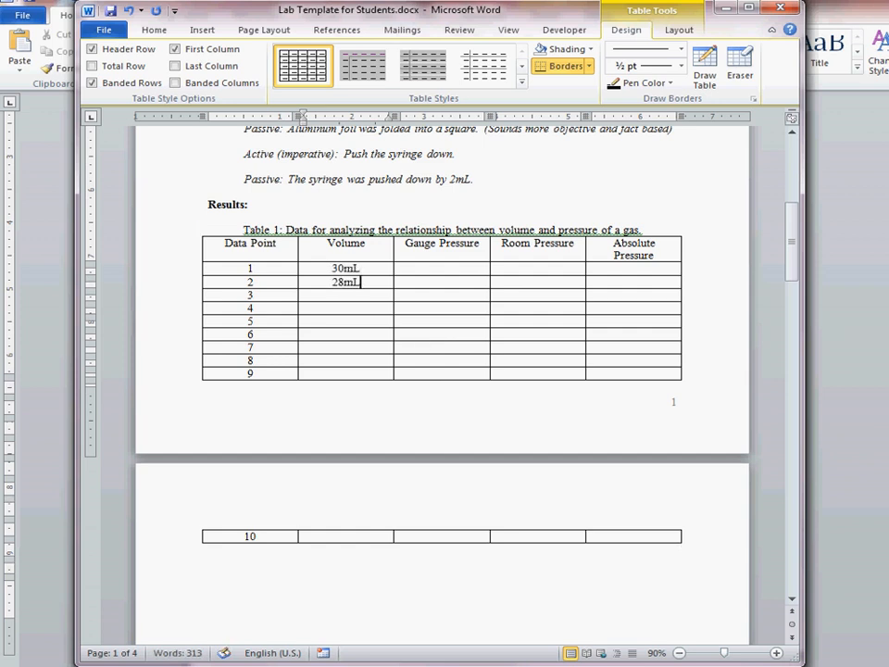
pyautogui.press('Down')
# Enter gauge pressures of 0 mmHg for data point 1 and 50mmHg for data point 2
pyautogui.click(447, 267)
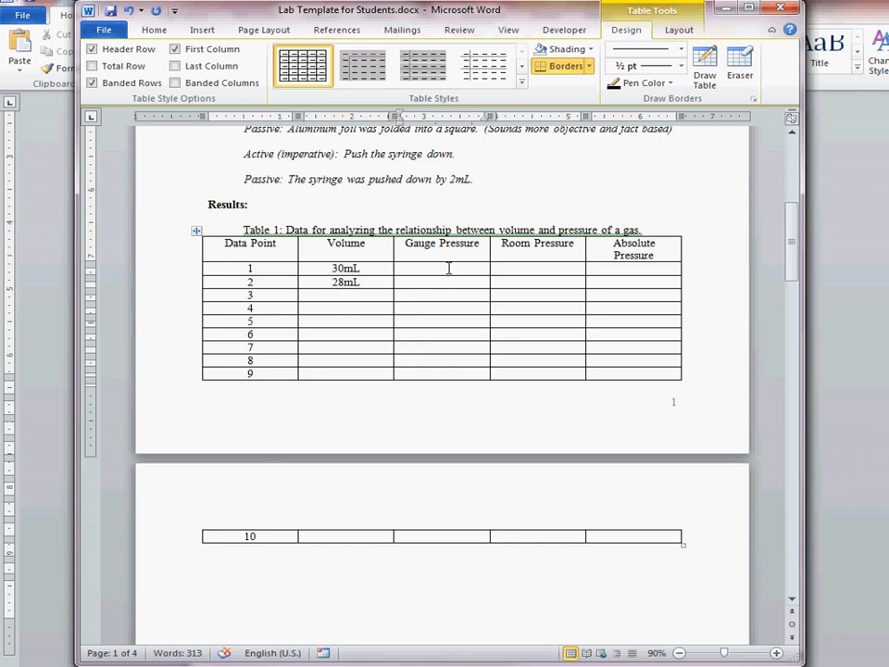
pyautogui.write('0 mmHg')
pyautogui.press('Down')
pyautogui.write('50mmHg')
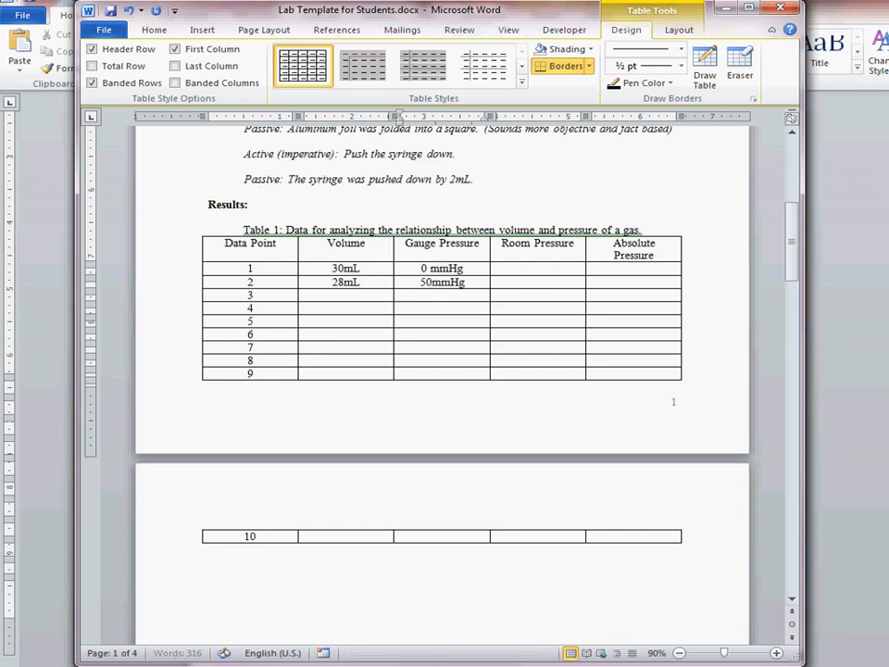
pyautogui.click(427, 309)
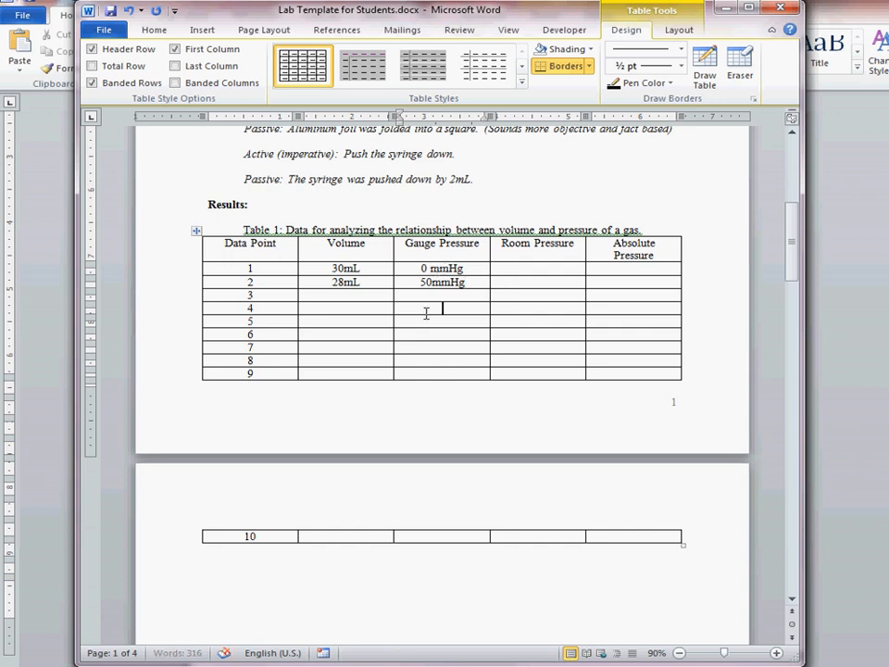
# Enter a room pressure of 760mmHg for data point 1 and copy it to data points 2 through 10
pyautogui.click(529, 267)
pyautogui.write('760mmHg')
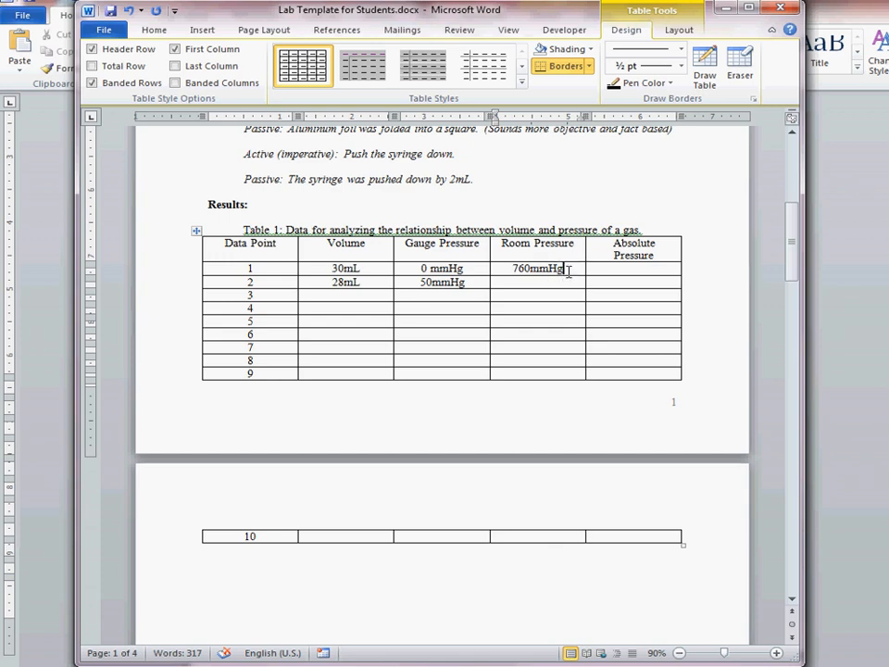
pyautogui.moveTo(569, 270); pyautogui.dragTo(536, 444)
pyautogui.rightClick(524, 272)
pyautogui.click(558, 303)
pyautogui.rightClick(555, 335)
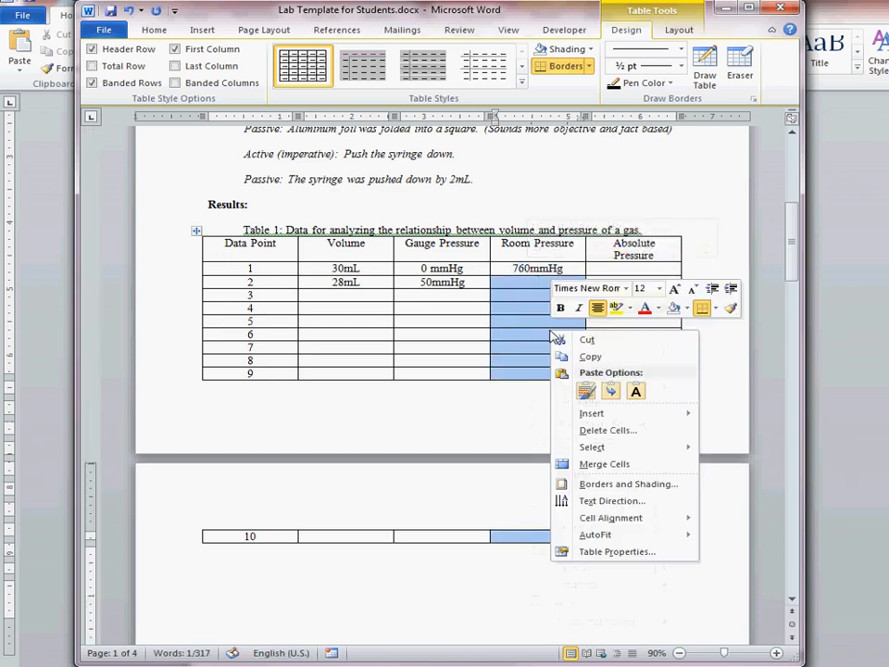
pyautogui.click(585, 391)
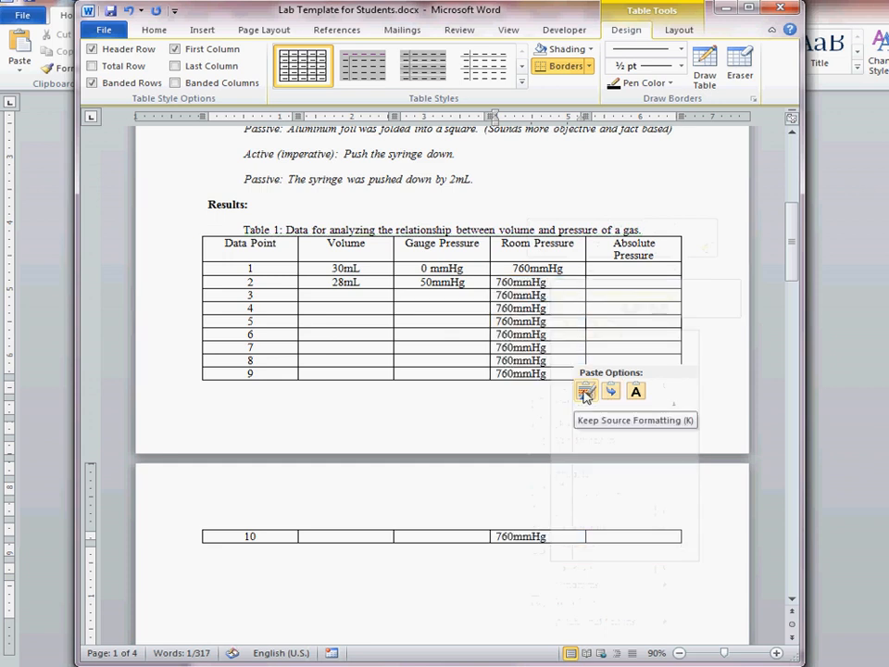
# Center the copied room pressure values for data points 2 through 10 in their cells
pyautogui.click(154, 30)
pyautogui.click(405, 67)
pyautogui.click(405, 66)
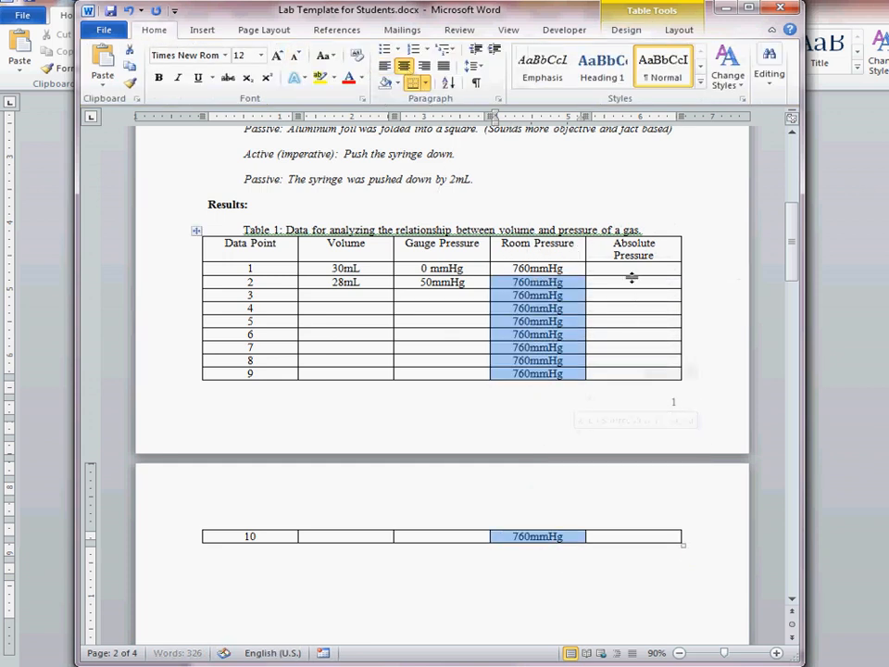
# Enter absolute pressures of 760 mmHg for data point 1 and 810 mmHg for data point 2
pyautogui.click(631, 268)
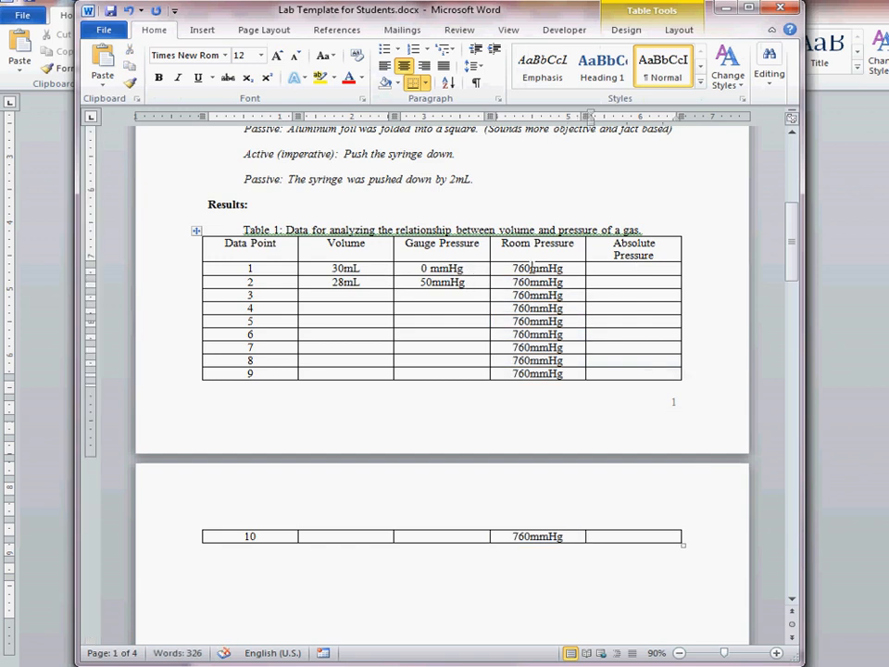
pyautogui.write('760 mmHg')
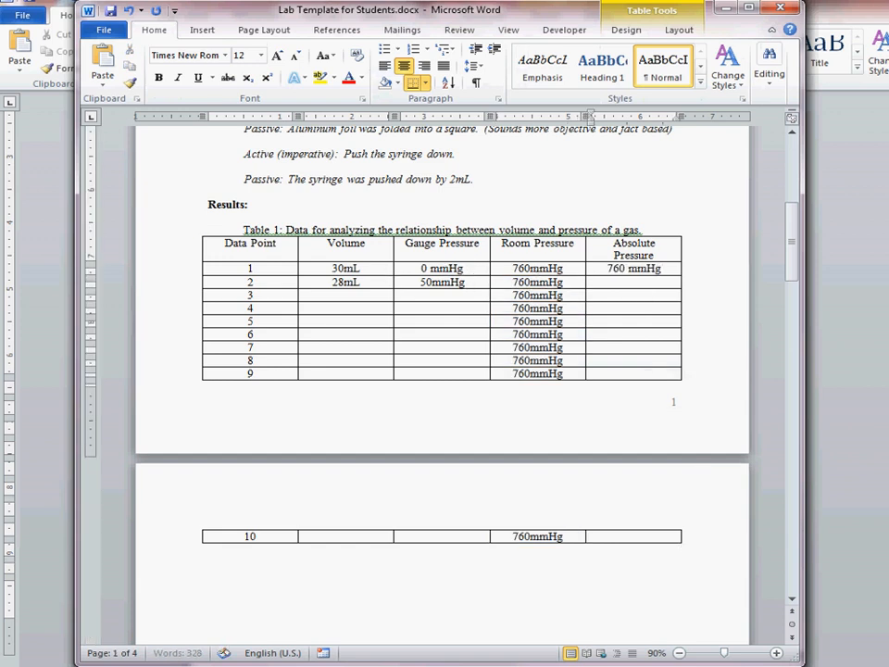
pyautogui.press('Down')
pyautogui.write('810 mmHg')
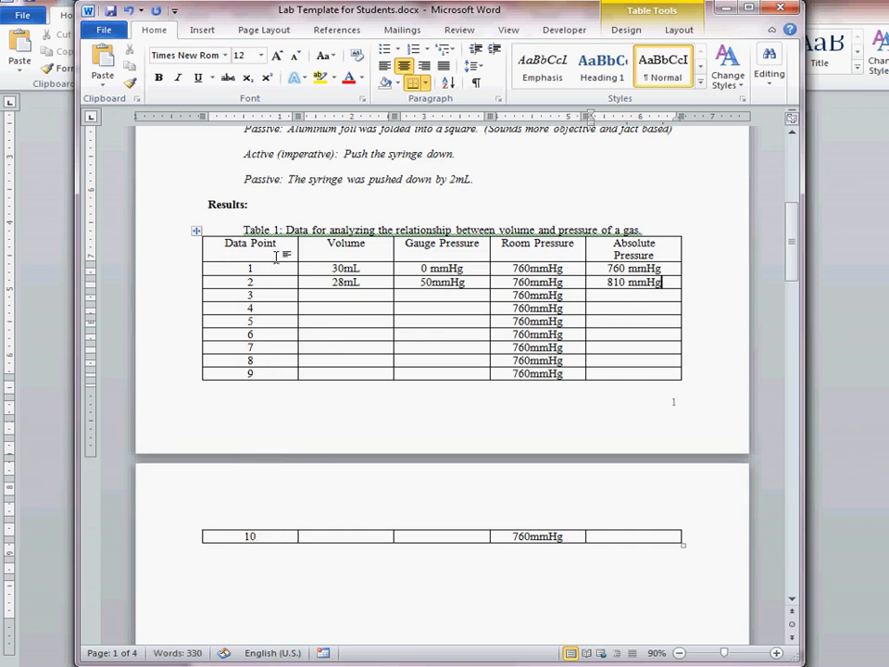
# Insert a page break before the Results heading so the section starts on a new page
pyautogui.click(237, 225)
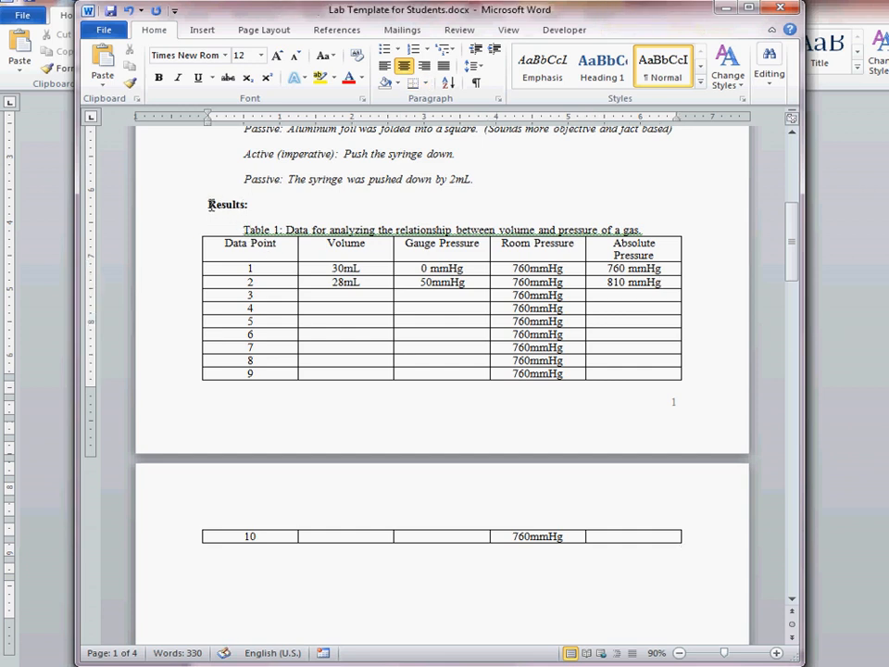
pyautogui.click(211, 205)
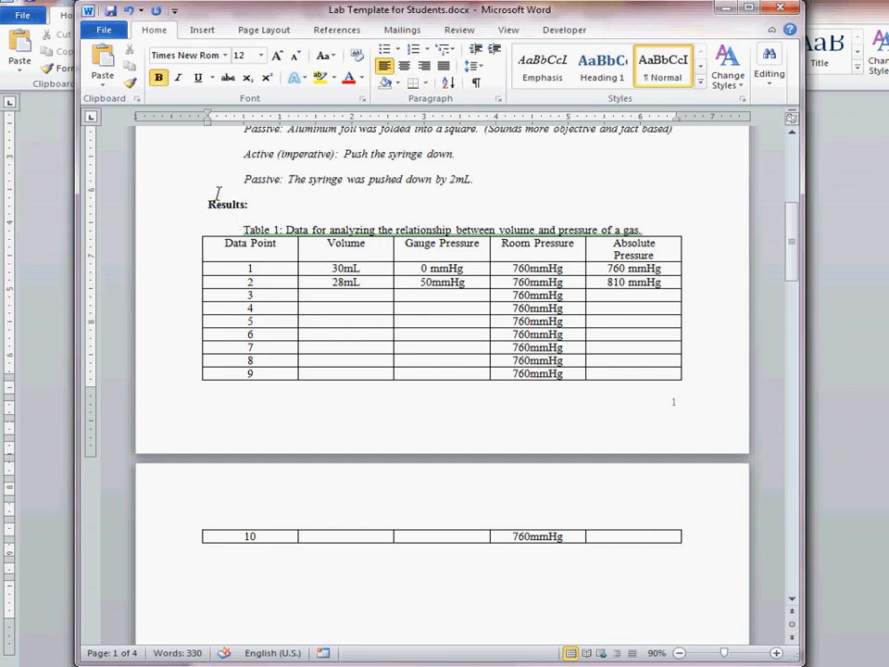
pyautogui.hotkey('ctrl', 'Return')
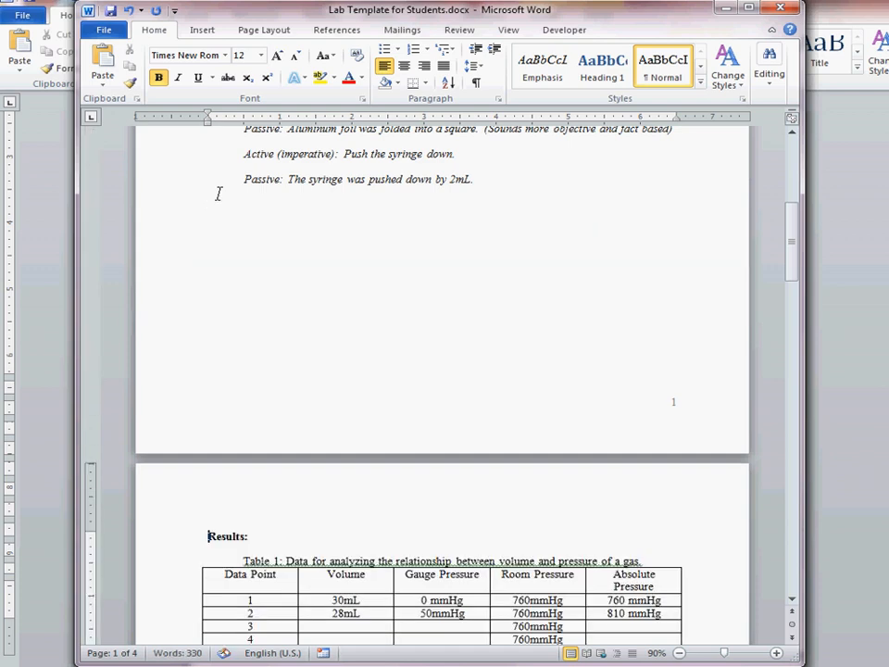
# Remove the page break between Table 1 and the Figure 1 caption so the graph follows the table on the same page
pyautogui.scroll(-6, 396, 417)
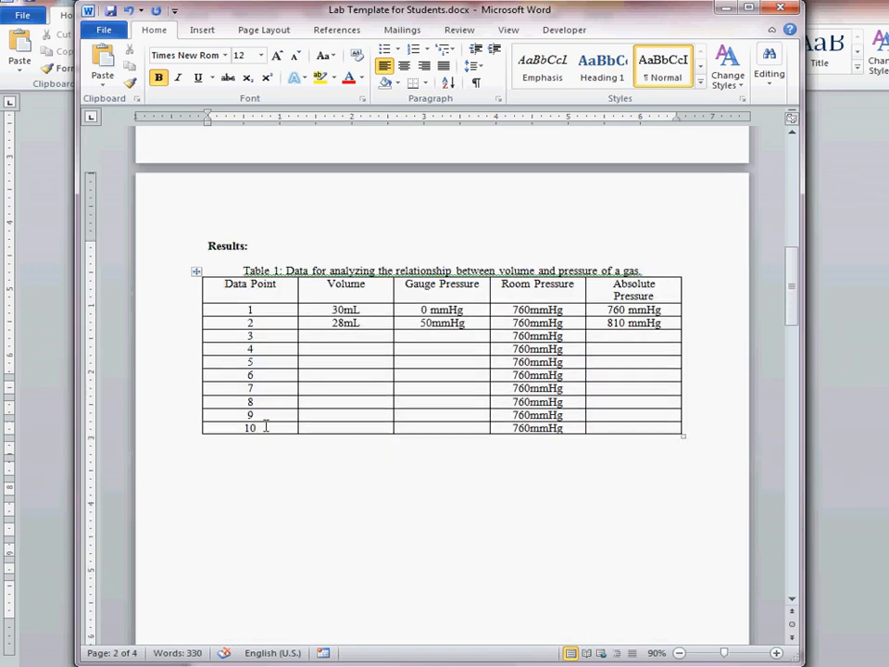
pyautogui.scroll(-3, 328, 403)
pyautogui.scroll(-10, 330, 404)
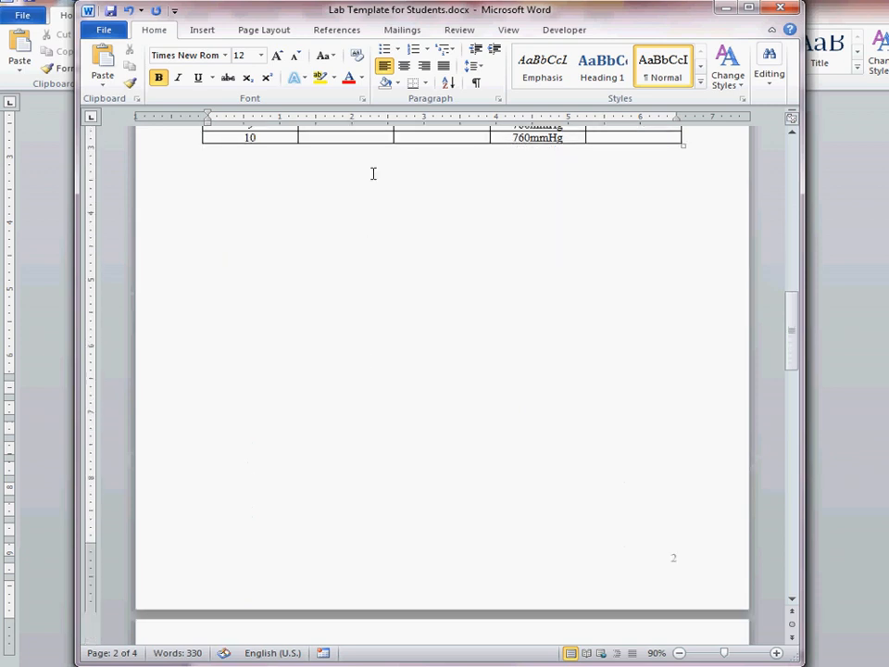
pyautogui.click(295, 402)
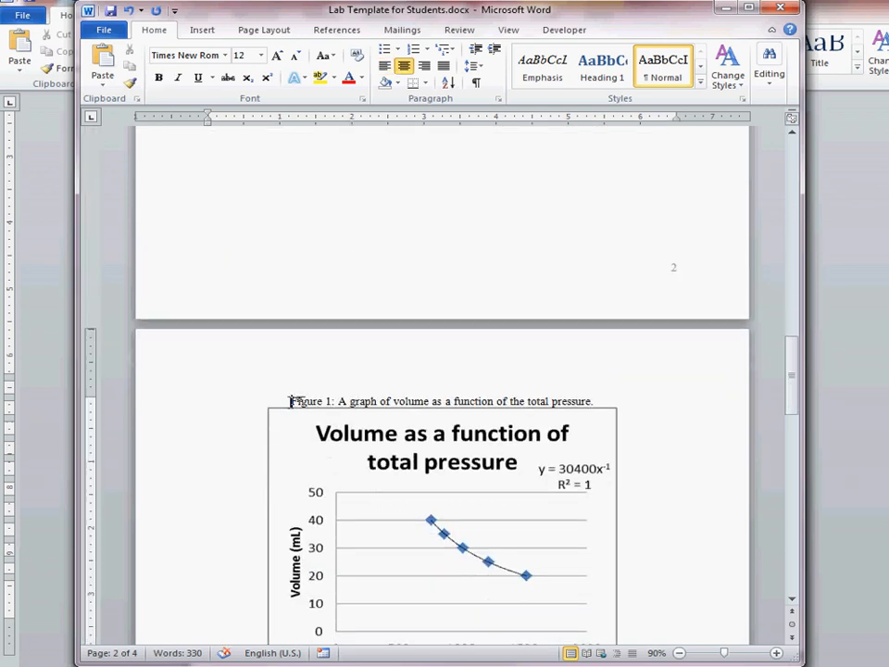
pyautogui.scroll(5, 356, 422)
pyautogui.click(299, 331)
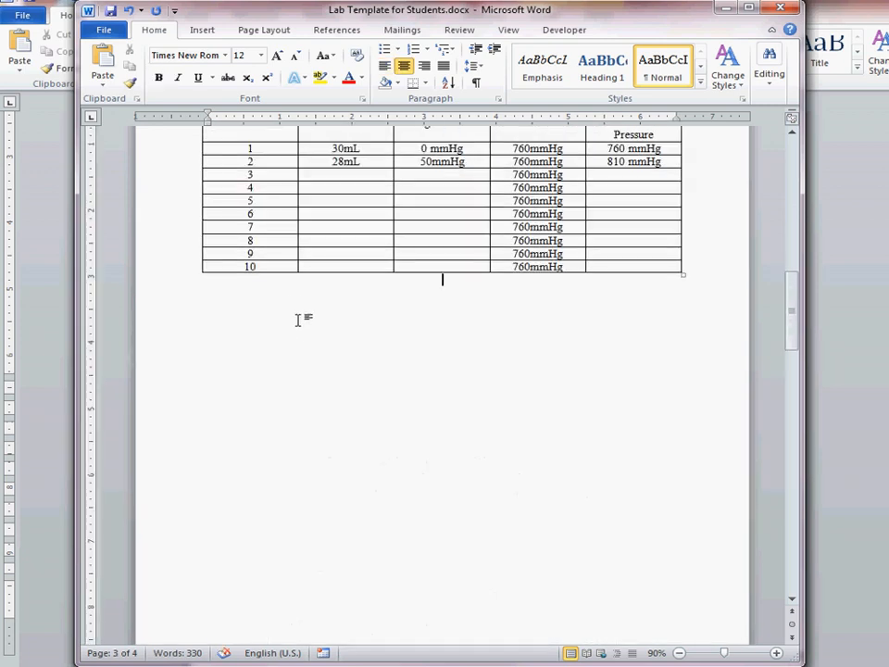
pyautogui.press('Return')
pyautogui.press('Delete')
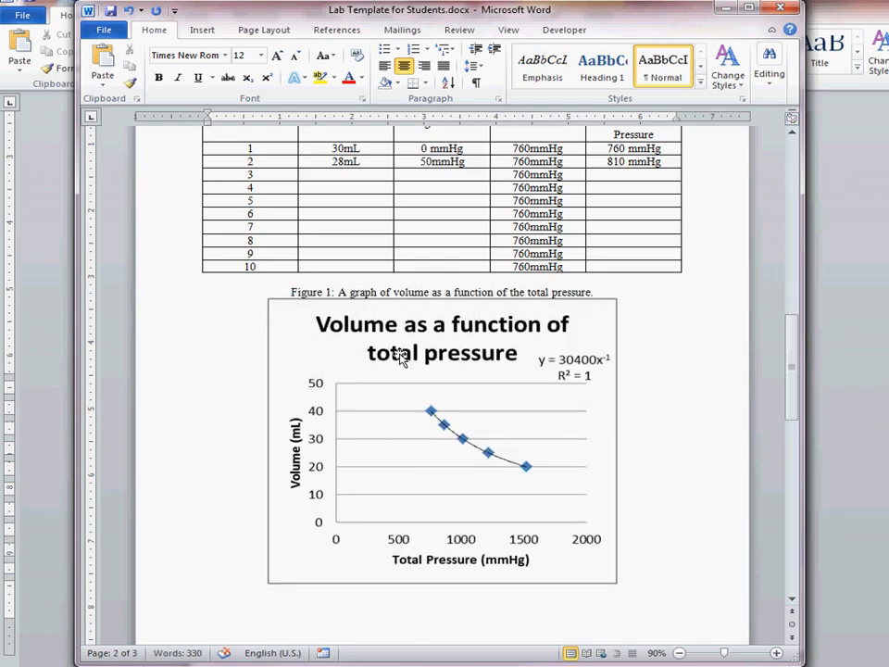
# Review the layout of the Results table and graph and the Calculations, Conclusion and Reflection instructions
pyautogui.scroll(3, 402, 356)
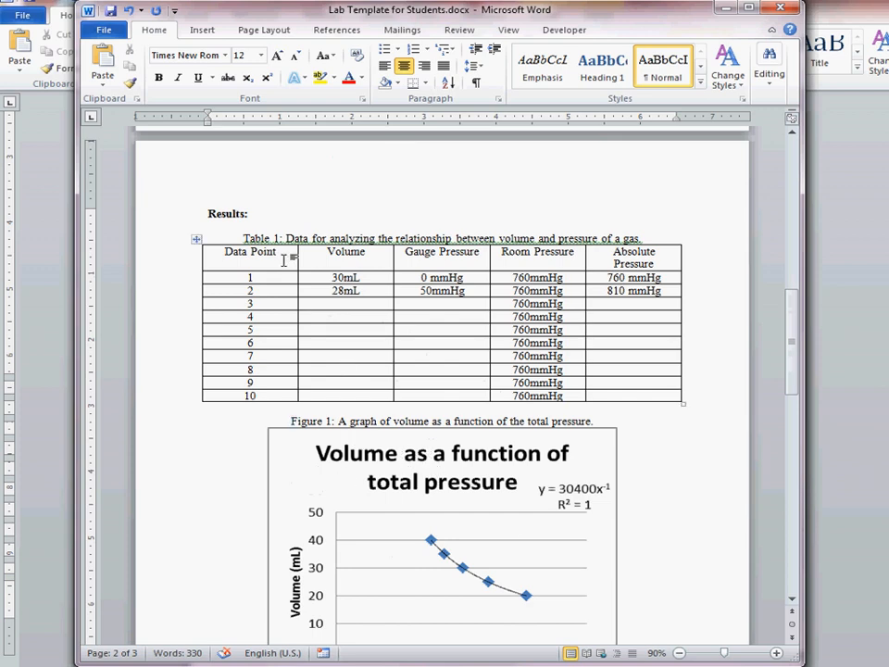
pyautogui.scroll(-3, 432, 451)
pyautogui.scroll(-5, 356, 194)
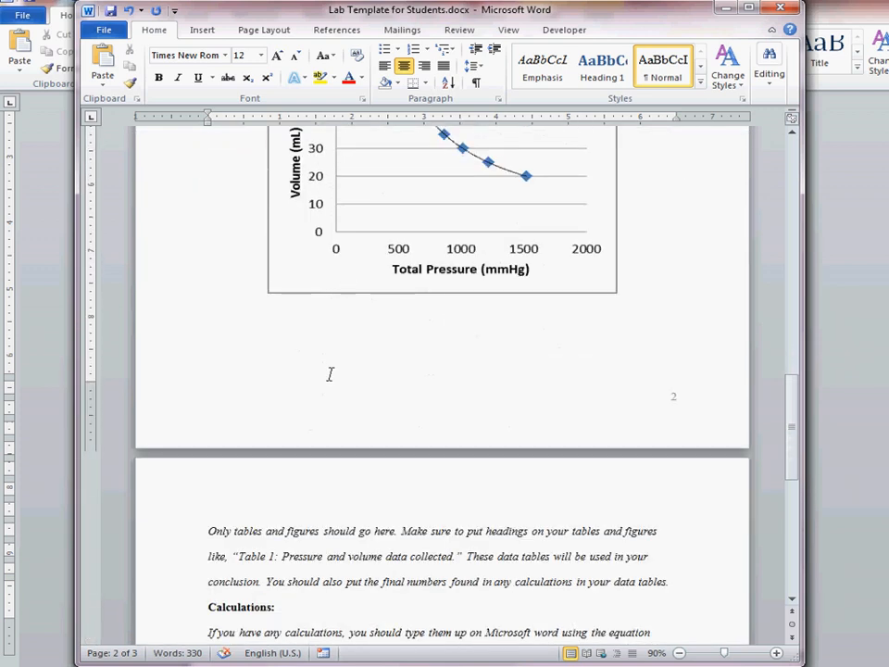
pyautogui.scroll(3, 386, 452)
pyautogui.scroll(-6, 423, 410)
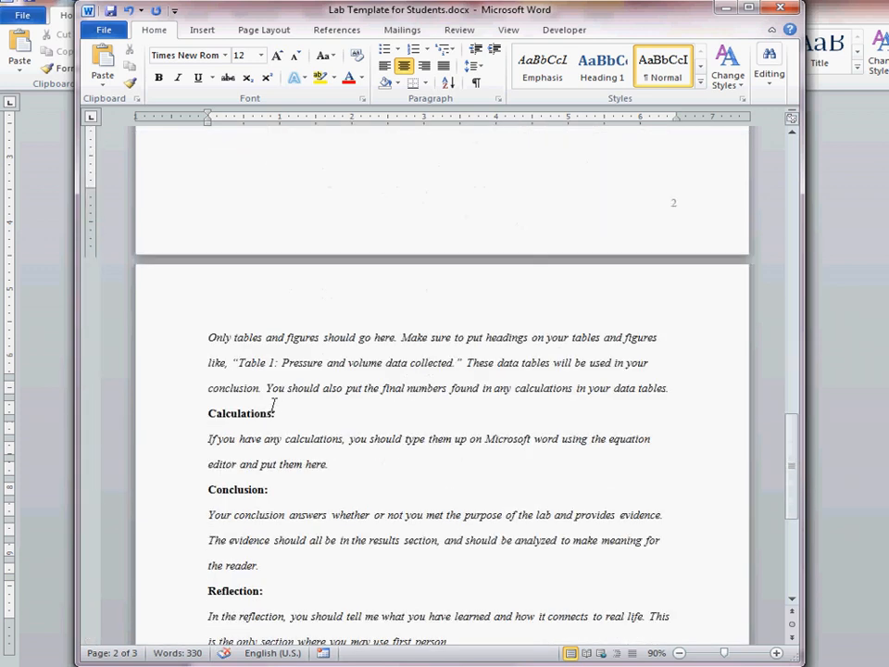
pyautogui.scroll(-2, 470, 504)
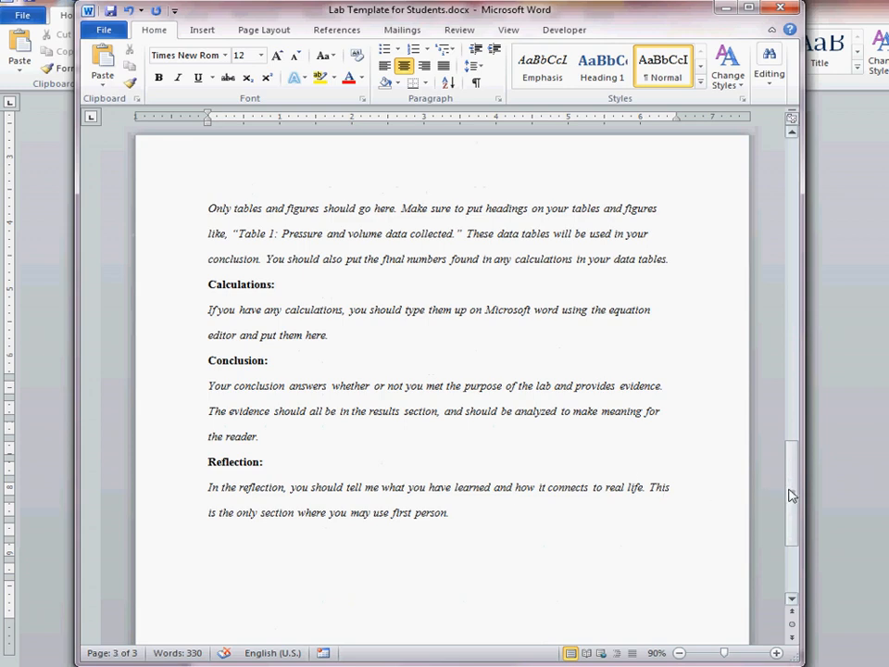
pyautogui.moveTo(792, 494); pyautogui.dragTo(792, 351)
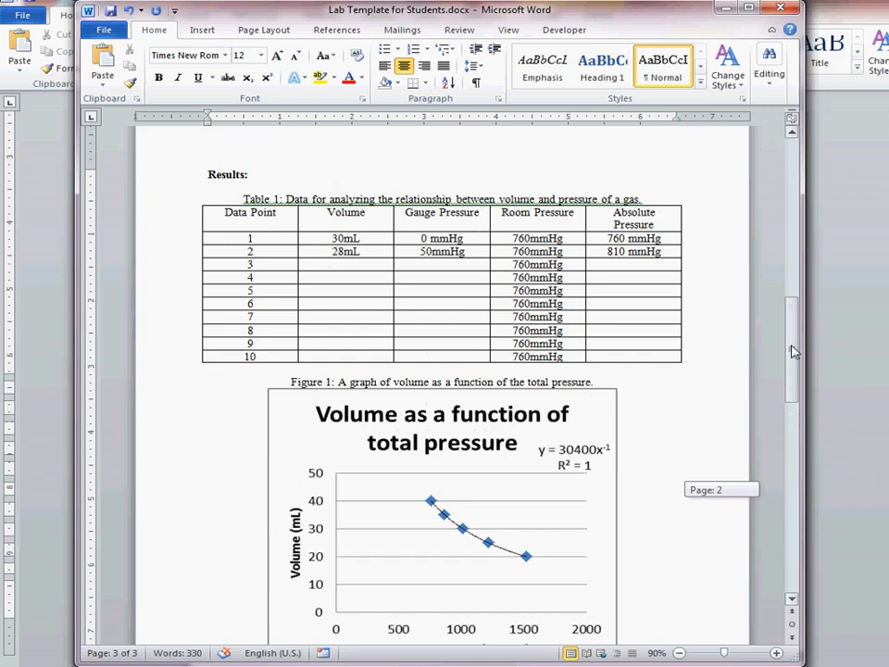
pyautogui.moveTo(792, 351); pyautogui.dragTo(792, 474)
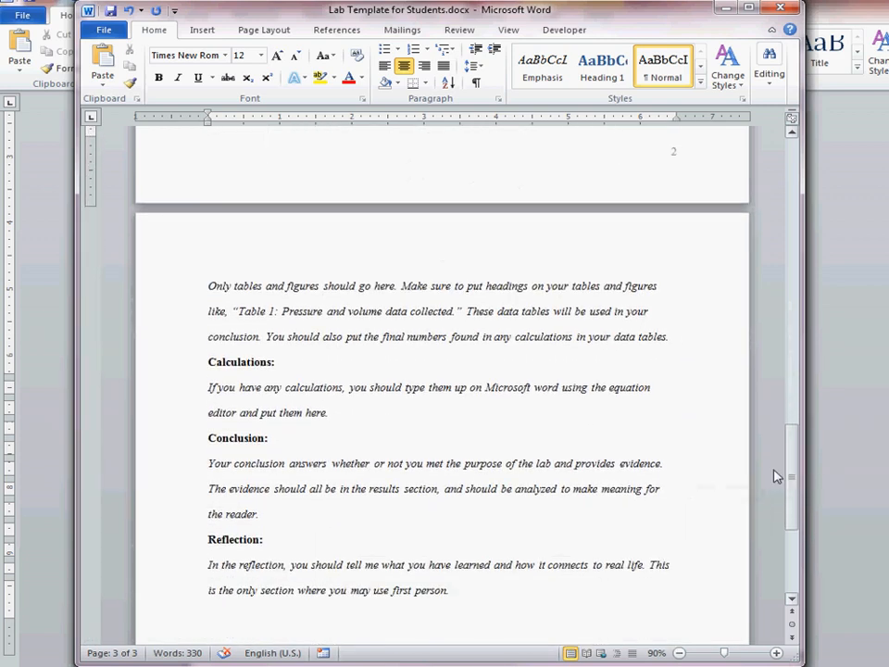
# Add blank lines under the Conclusion heading and write "P1V1 = P2V2 <-- grosss" in plain text on the first one
pyautogui.click(204, 465)
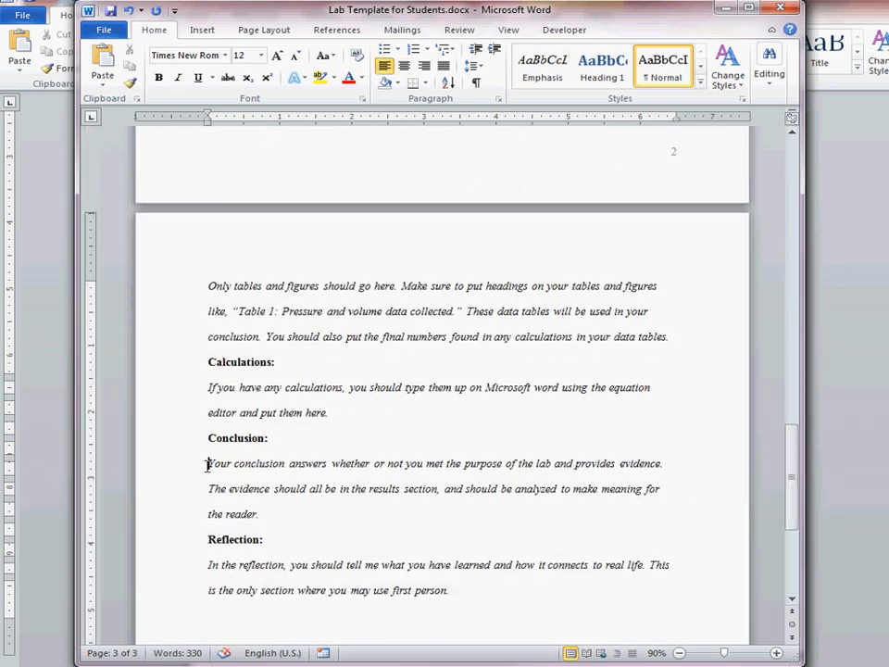
pyautogui.press('Return')
pyautogui.press('Return')
pyautogui.press('Up')
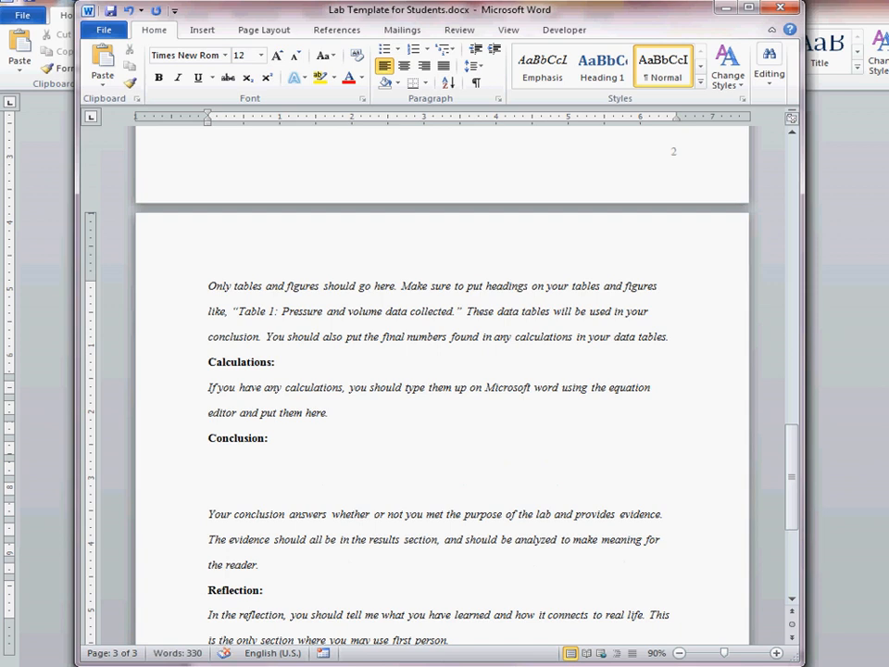
pyautogui.write('P1V1 = P2V')
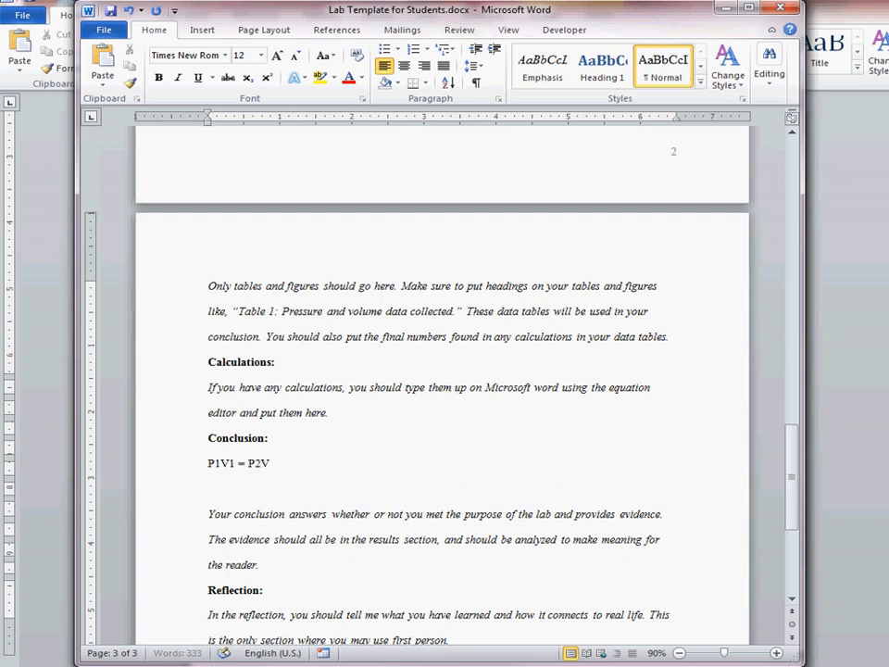
pyautogui.write('2 <-- grosss')
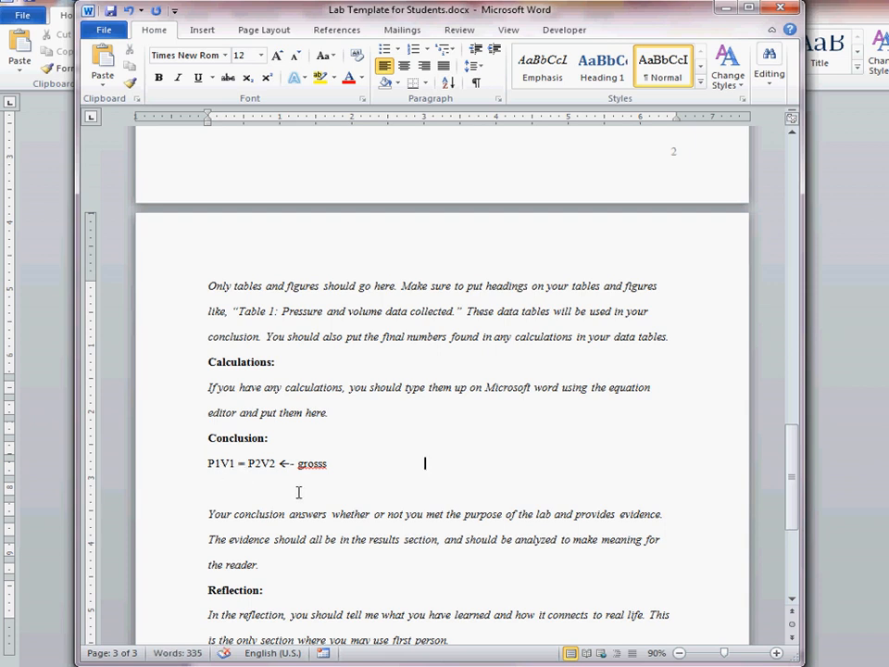
# Start a second version of the formula further along the same line with P₁V₁, formatting both 1s as subscripts
pyautogui.write('P')
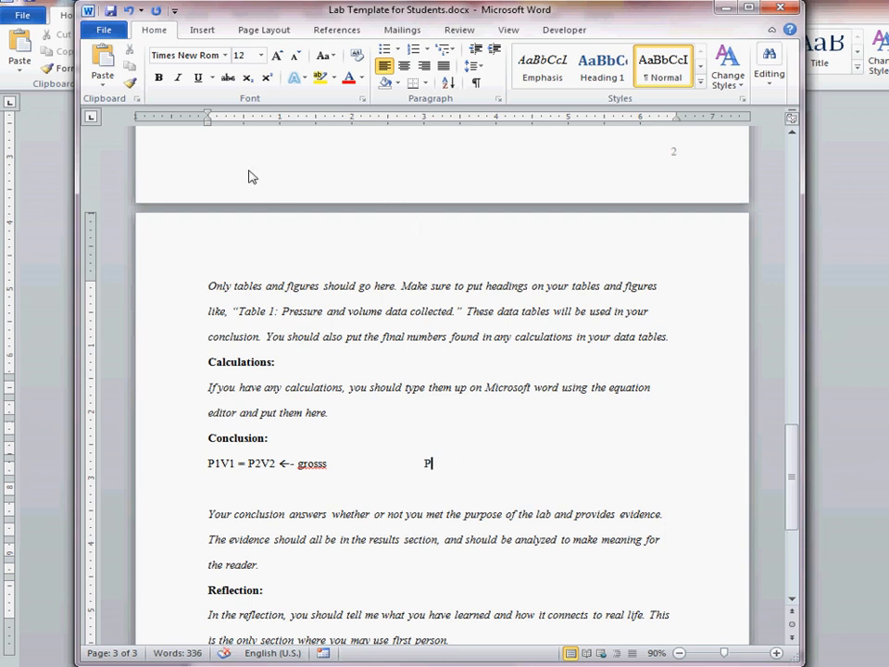
pyautogui.click(247, 77)
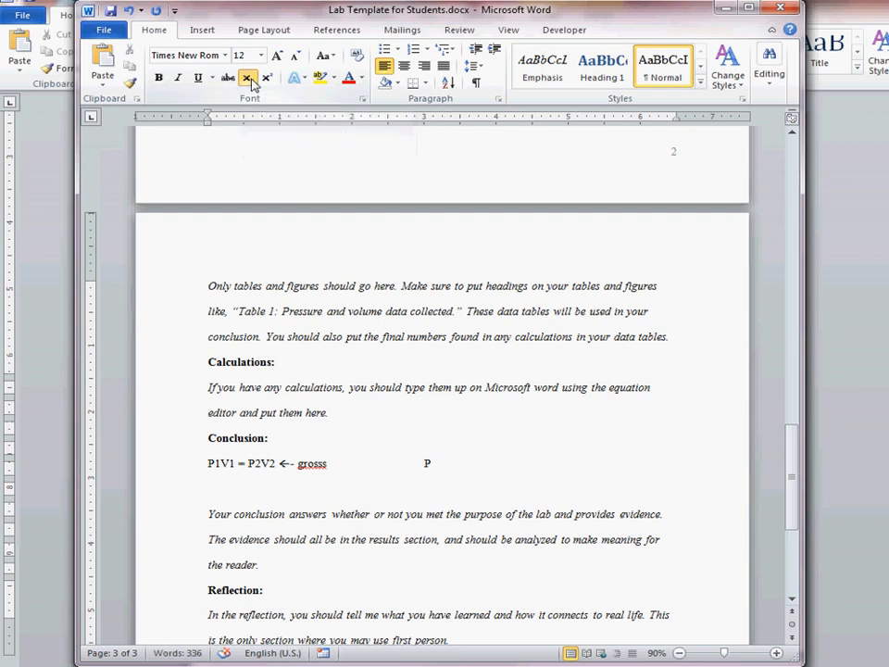
pyautogui.write('1')
pyautogui.click(248, 79)
pyautogui.write('V')
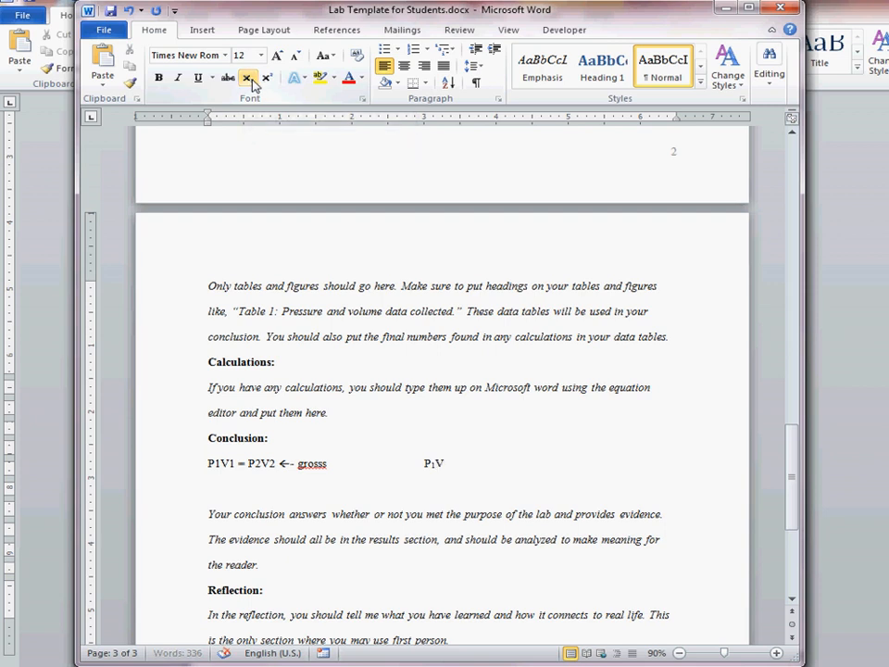
pyautogui.click(252, 81)
pyautogui.write('1')
# Complete the formula with "= P₂V₂" using subscript 2s, label it "<-- sexy" and start a new line below
pyautogui.click(253, 83)
pyautogui.write('= P')
pyautogui.click(254, 83)
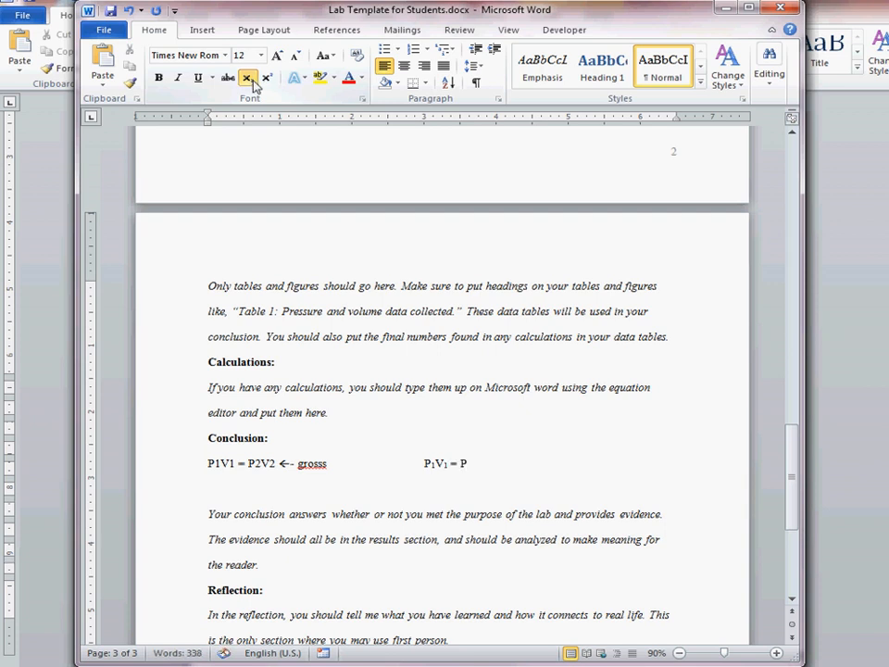
pyautogui.write('2')
pyautogui.click(253, 83)
pyautogui.write('V2V2  <-- sexy')
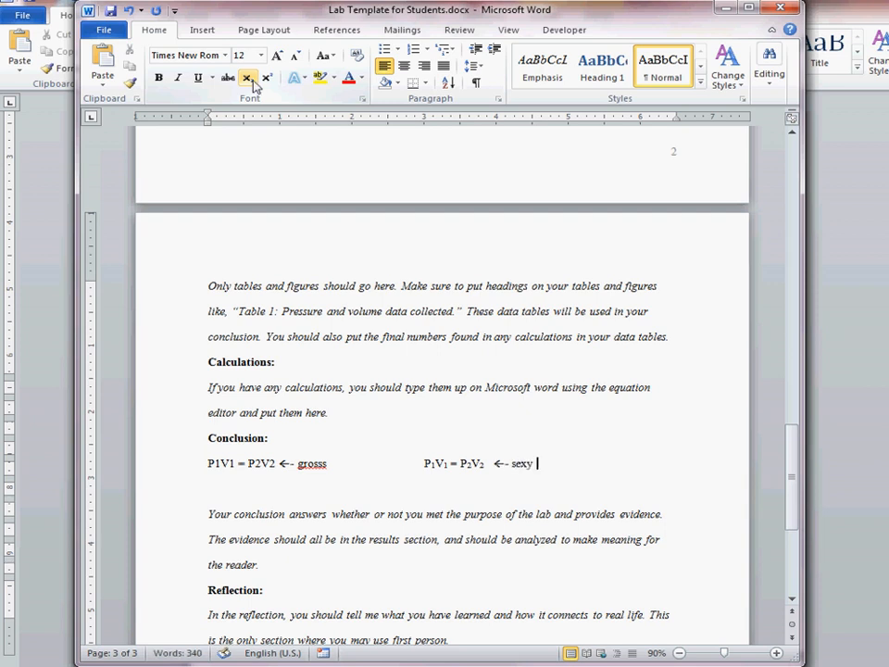
pyautogui.press('Return')
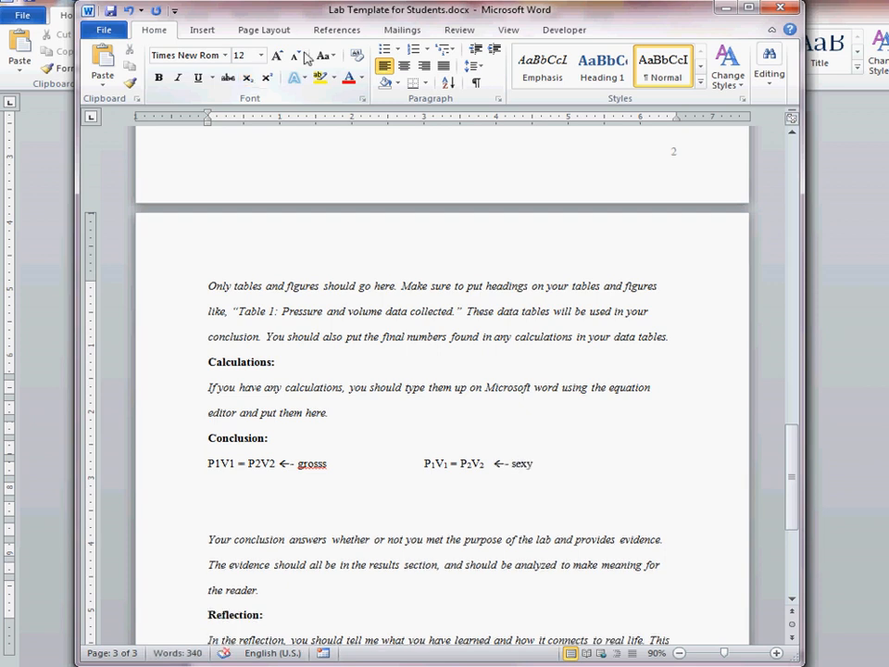
# Insert an empty equation placeholder on the line below the formulas and delete it
pyautogui.click(202, 32)
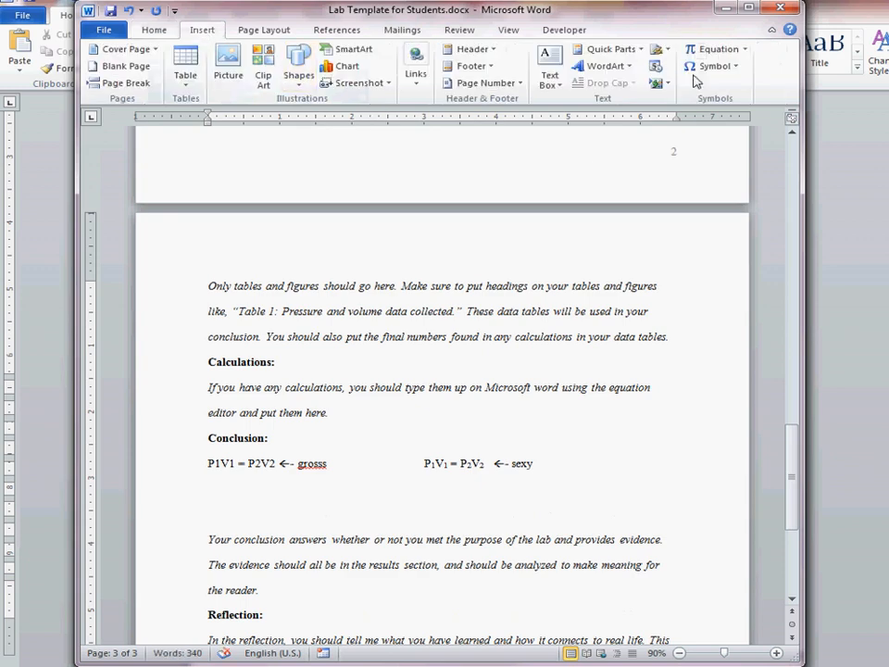
pyautogui.click(718, 49)
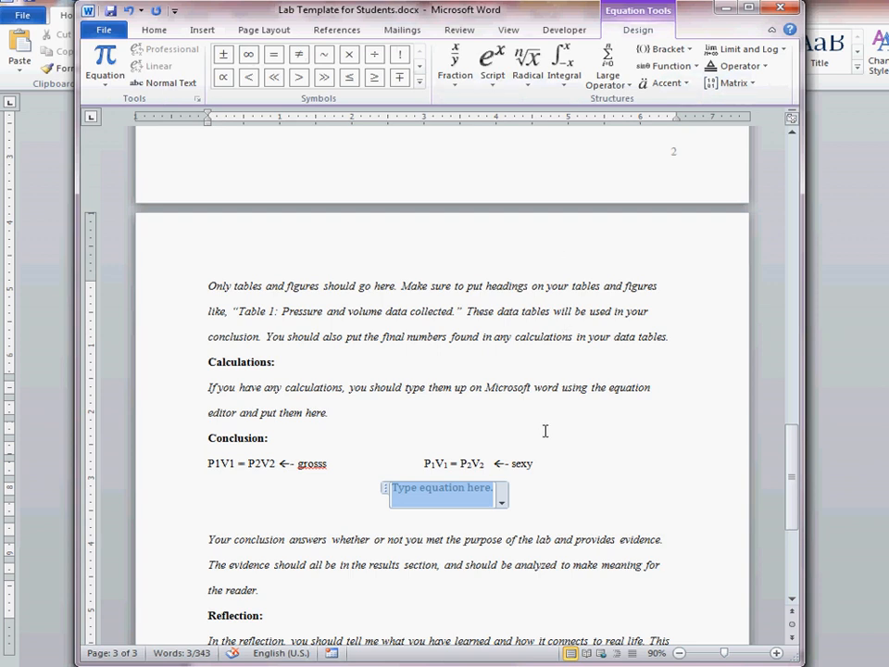
pyautogui.click(436, 472)
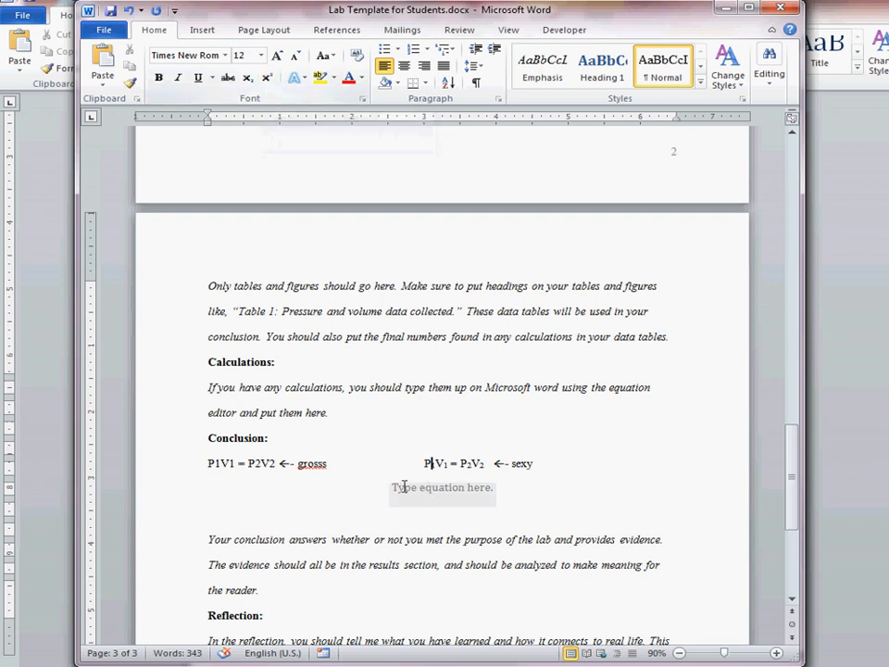
pyautogui.click(404, 486)
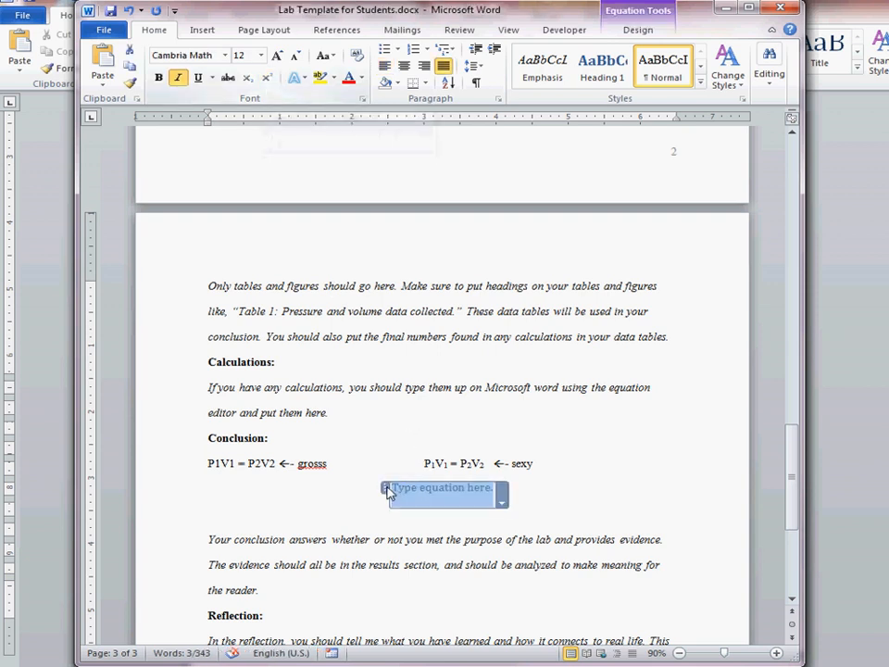
pyautogui.press('Delete')
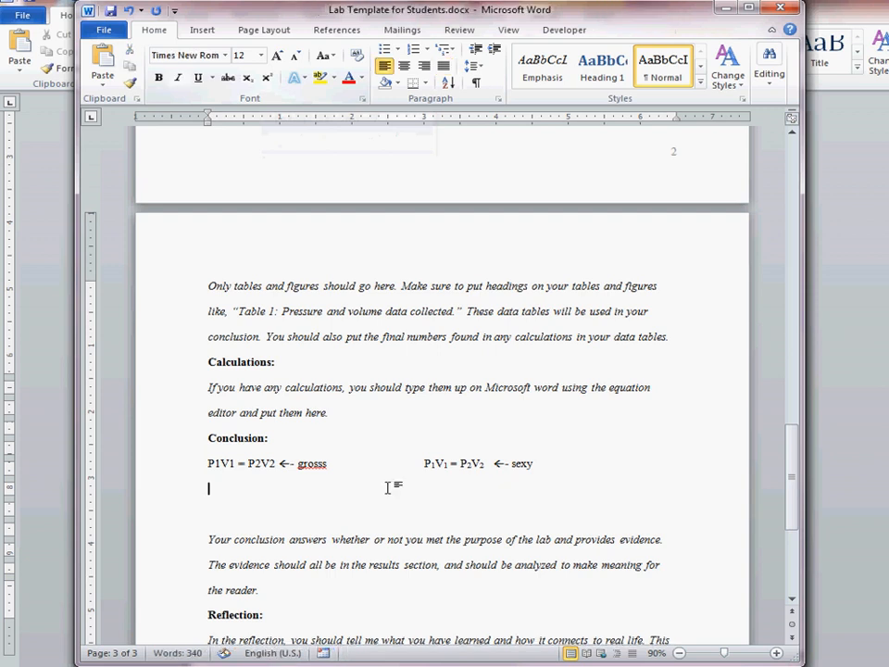